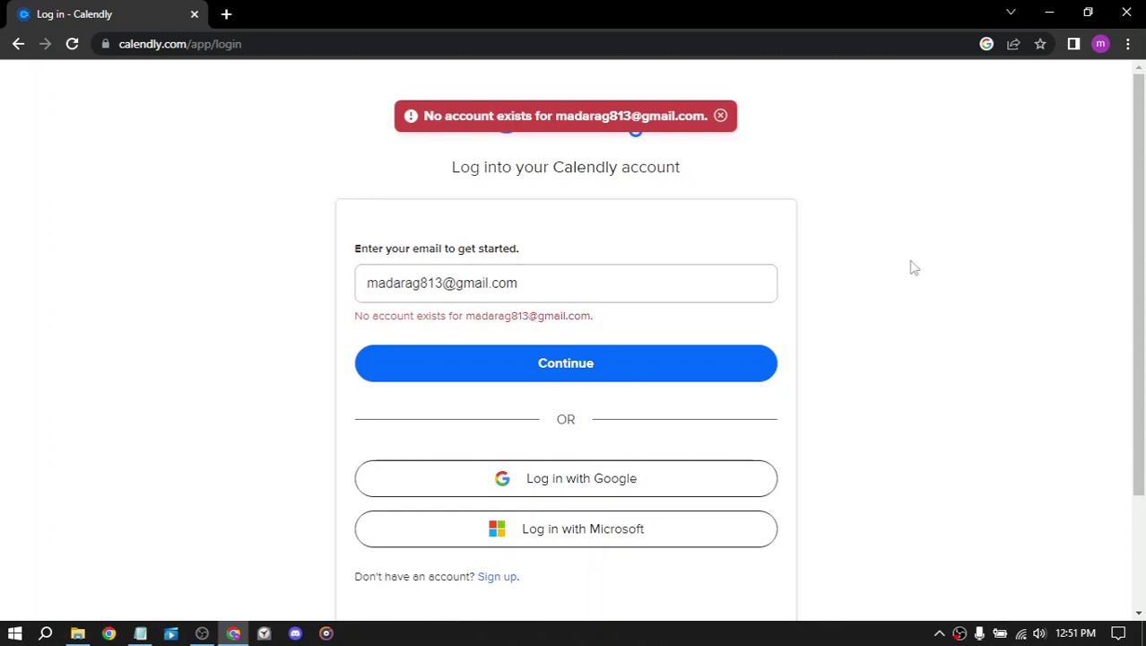
Sign up for a new Calendly account with the Google account and grant Calendly access to its calendars.
scroll(861, 340, down, 2)
click(491, 428)
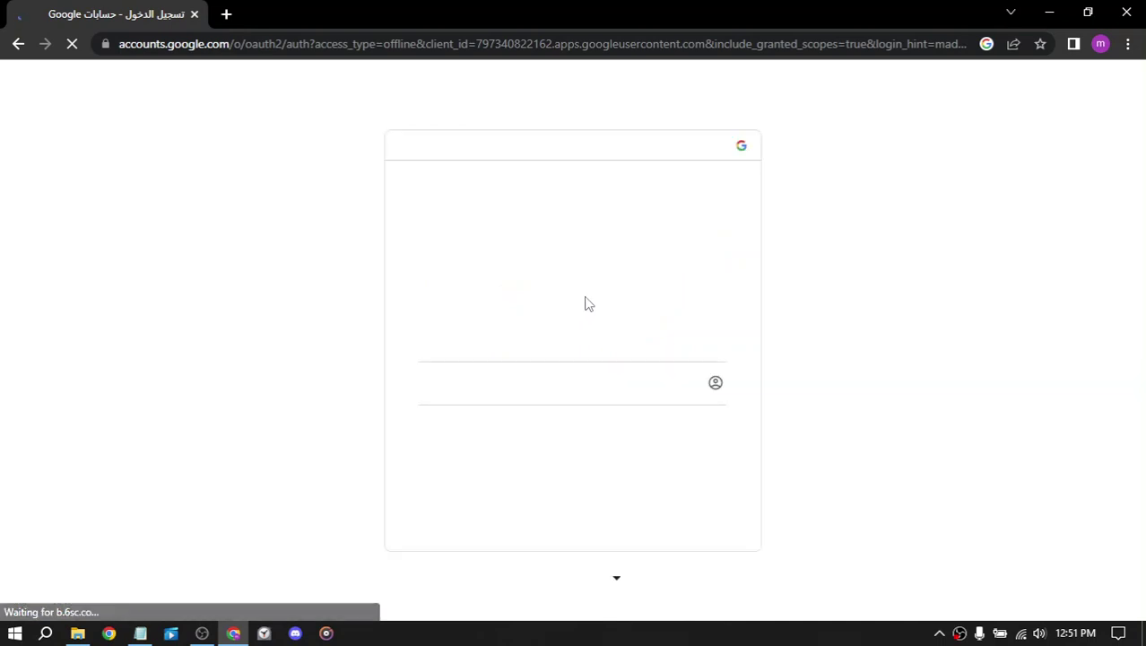
click(648, 325)
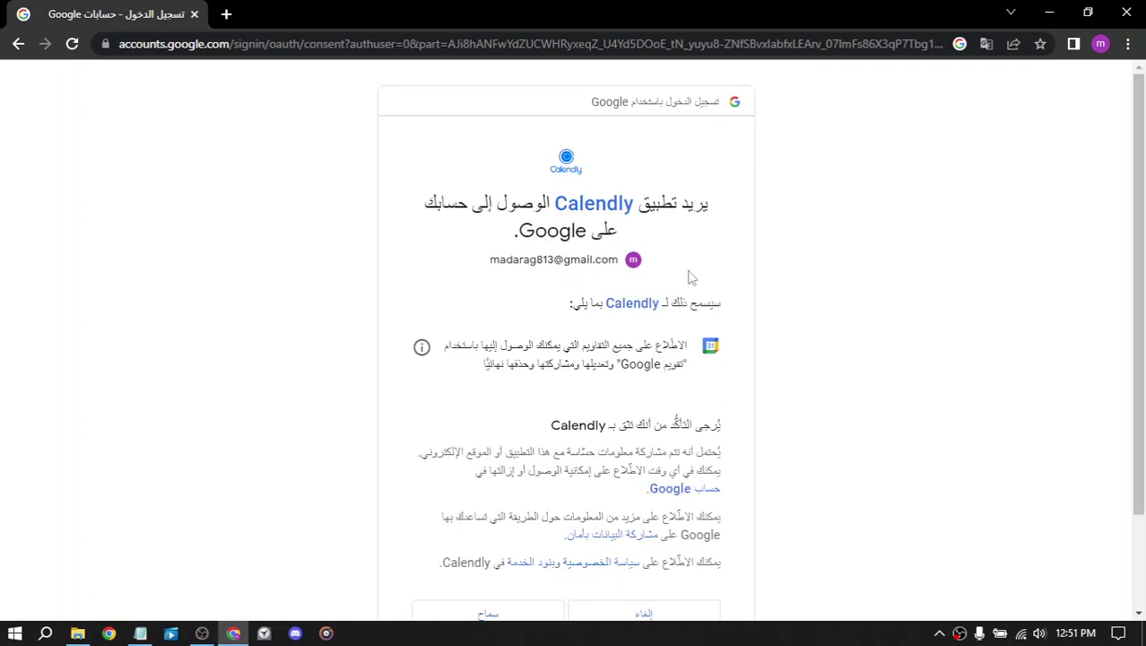
scroll(691, 278, down, 2)
click(487, 495)
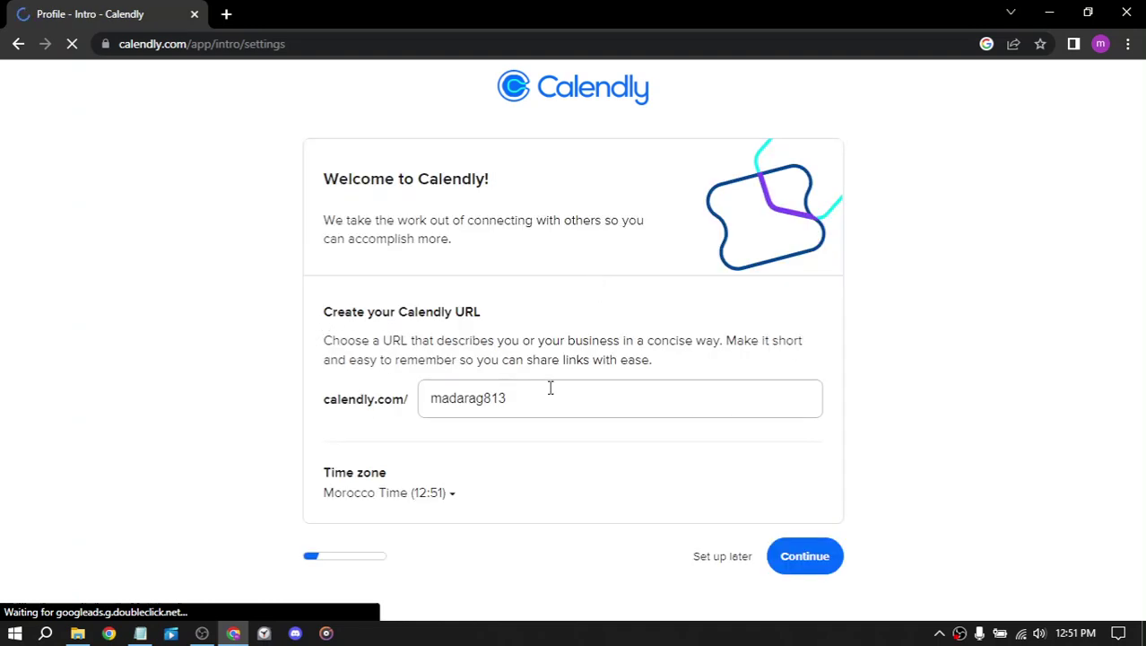
Set the Calendly URL ending to "madagha" and continue the profile setup with Morocco Time as time zone.
drag(549, 387, 477, 391)
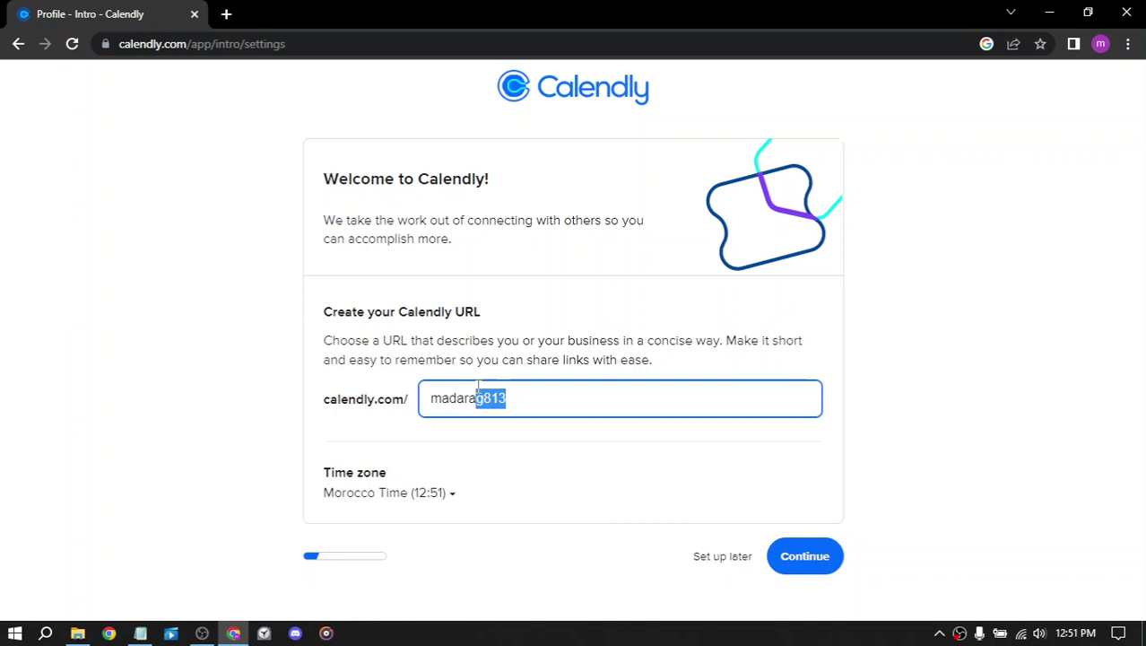
key(BackSpace)
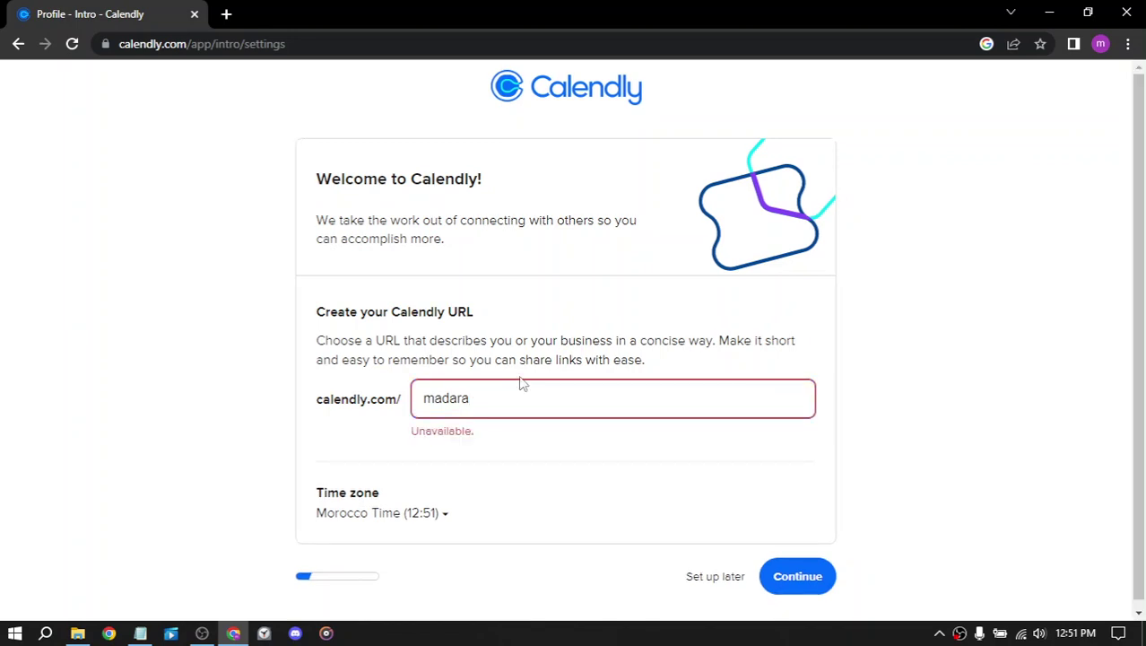
key(BackSpace)
key(BackSpace)
text(gha)
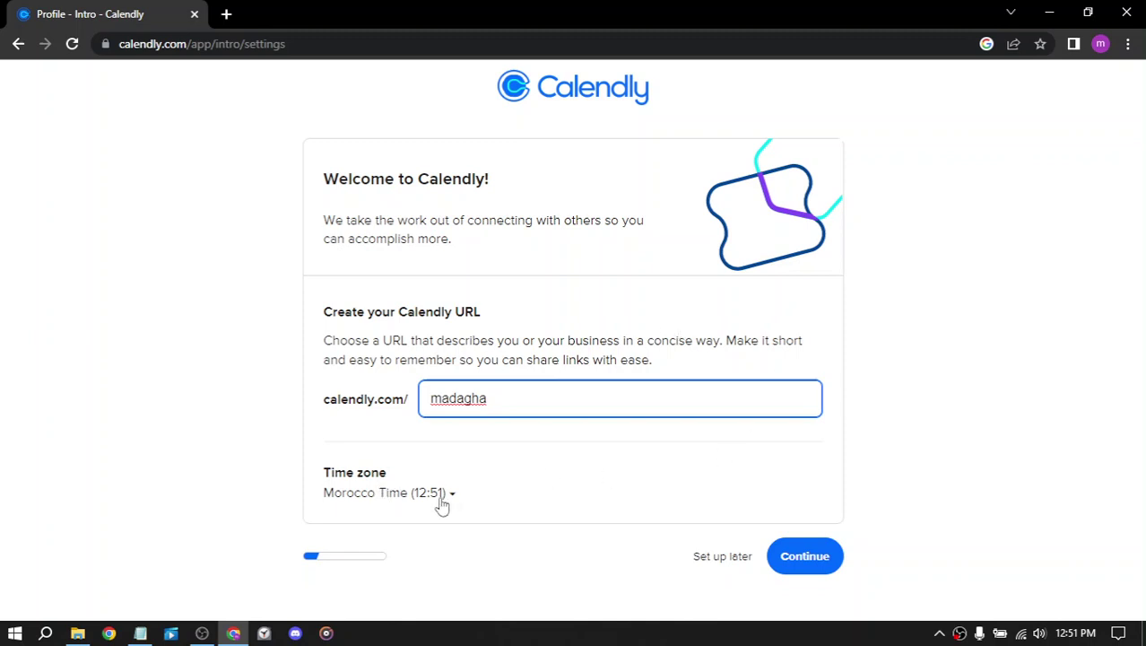
click(819, 570)
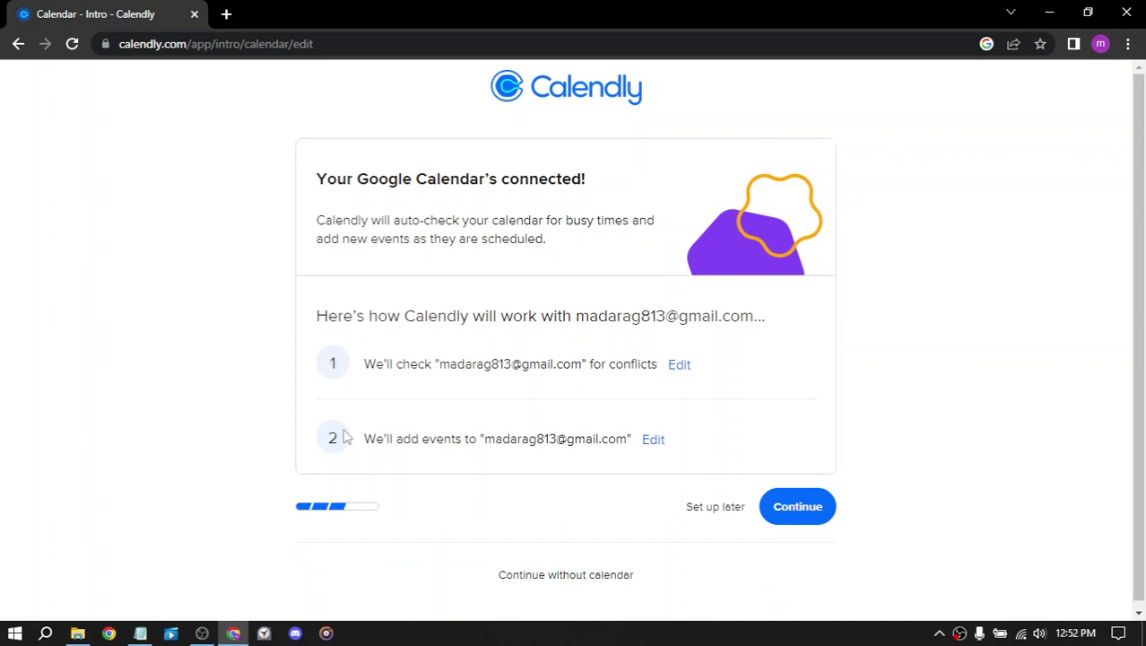
Accept the Google Calendar settings and set the available hours from 10:00 to 18:00.
click(801, 508)
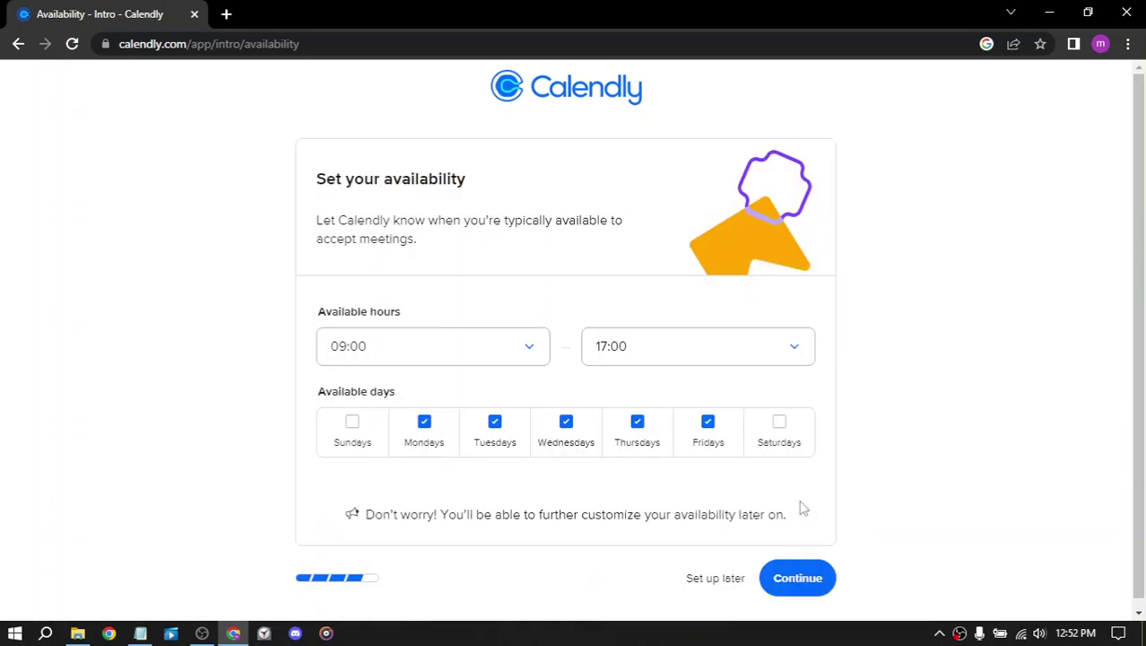
scroll(887, 329, down, 1)
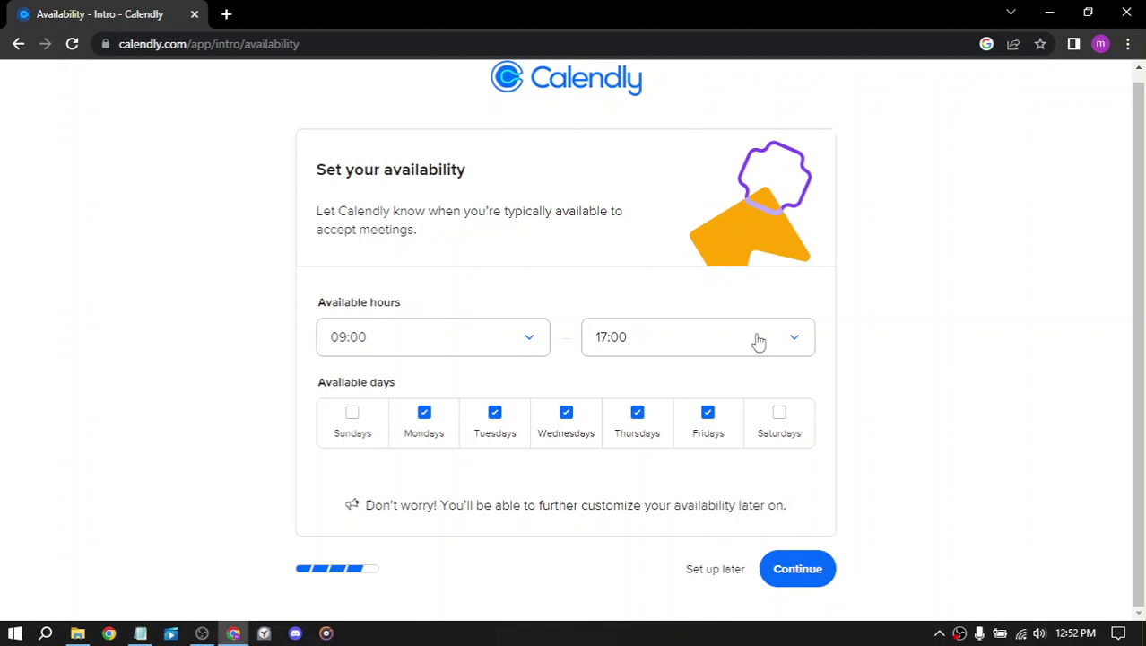
click(793, 339)
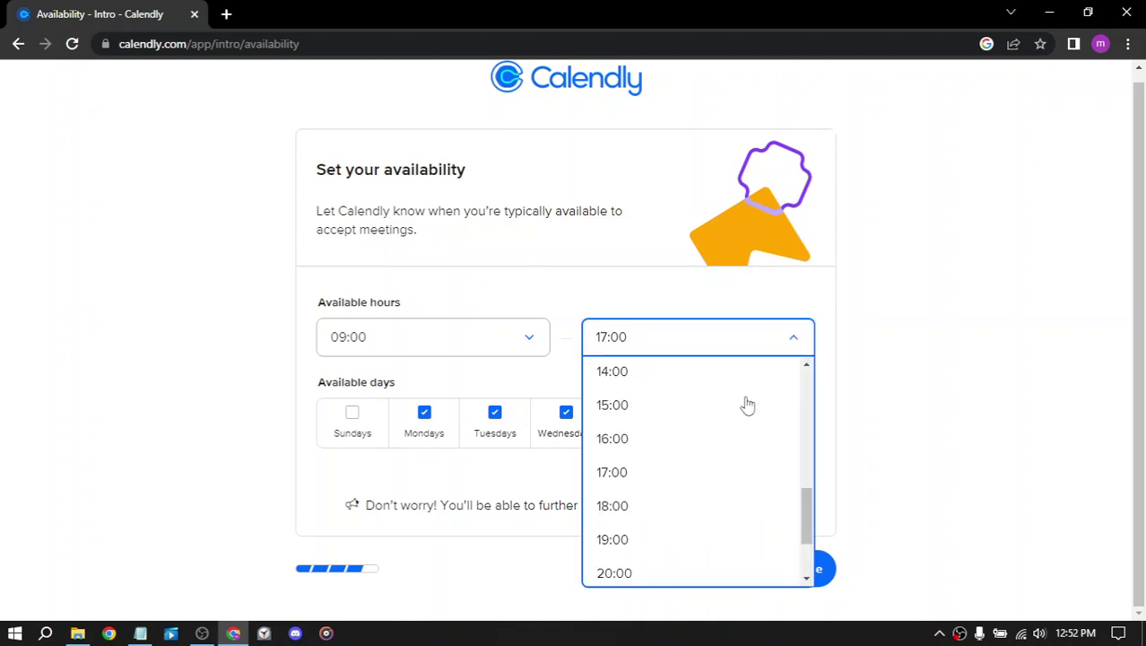
click(606, 509)
click(536, 346)
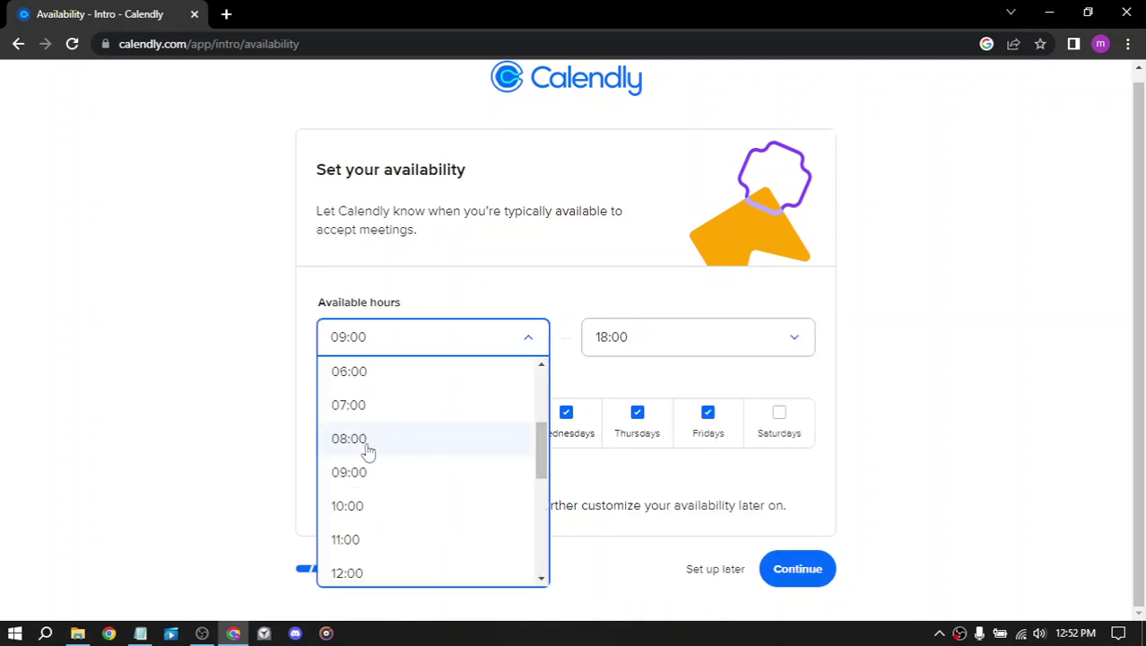
click(440, 507)
click(781, 572)
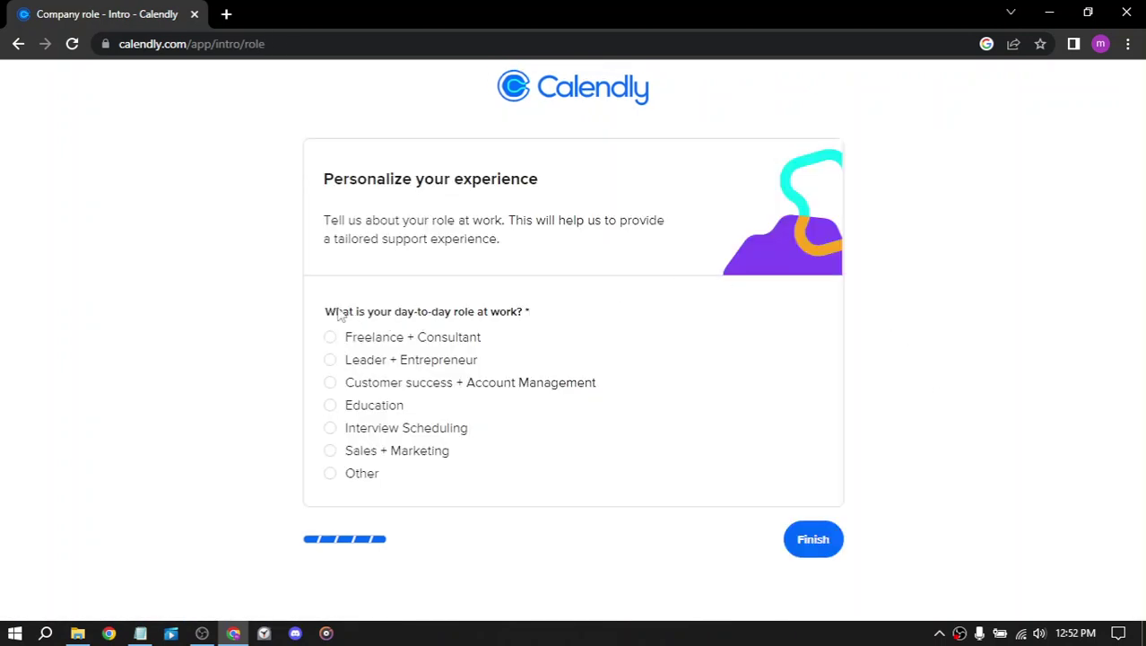
Choose Education as the day-to-day role at work and finish the account setup.
drag(289, 312, 558, 308)
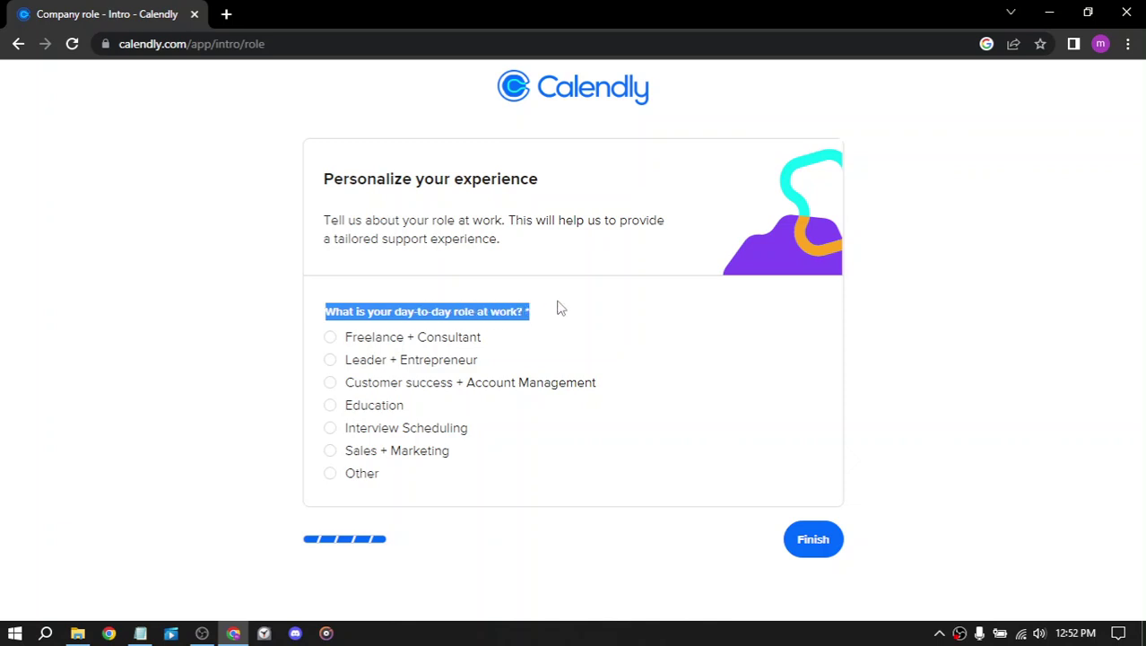
click(359, 260)
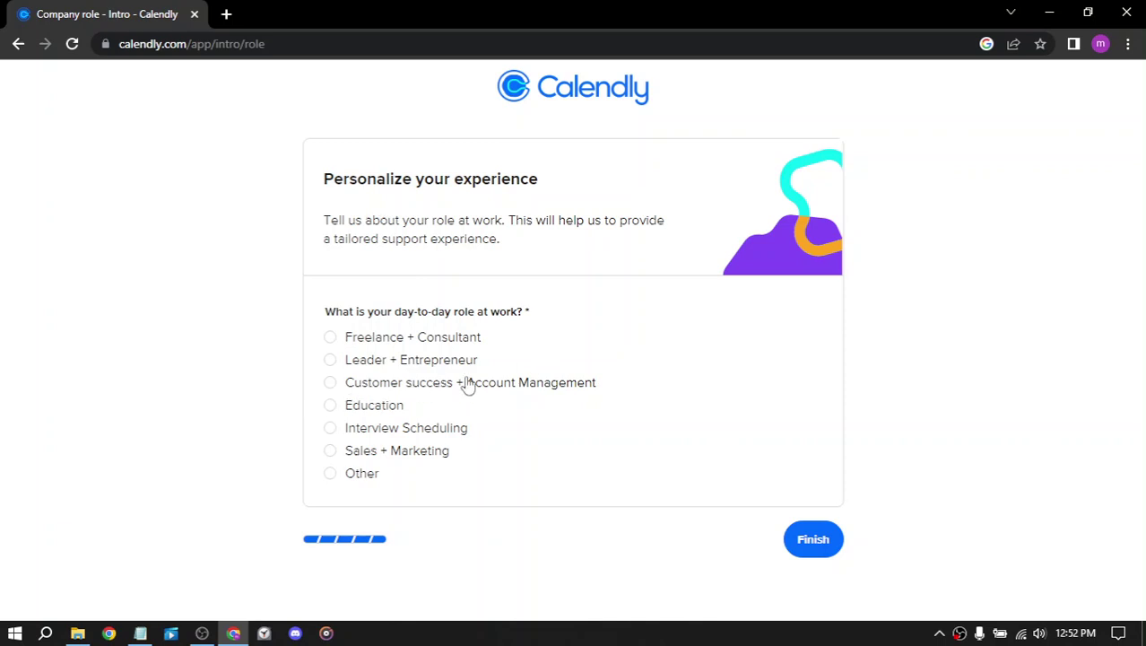
click(330, 405)
click(818, 543)
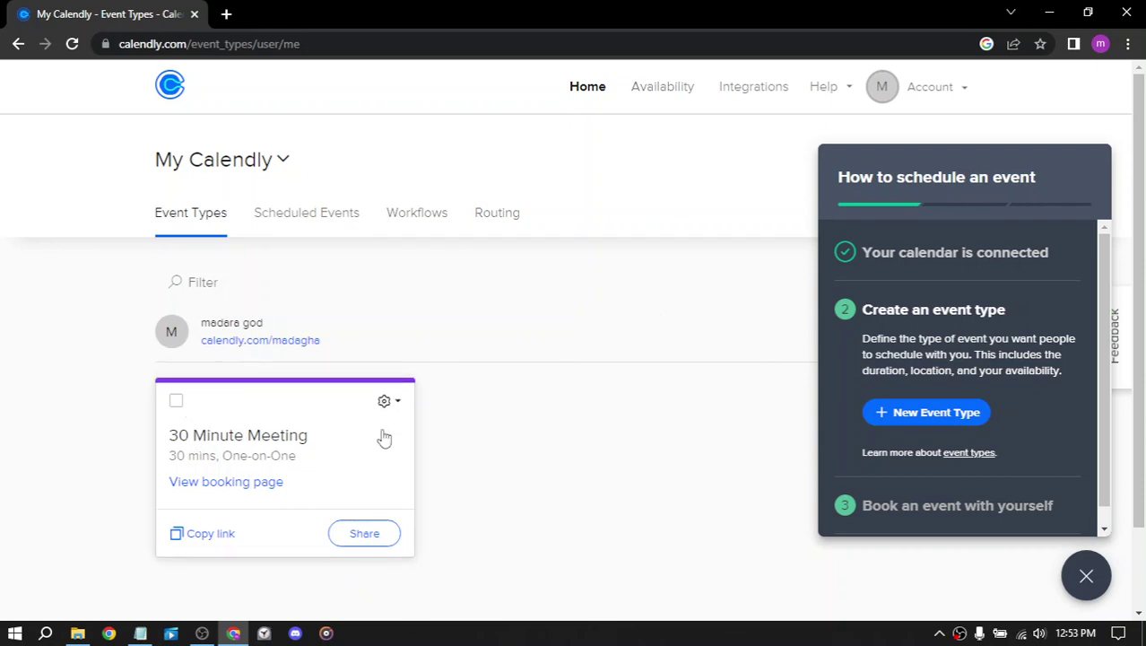
Delete the 30 Minute Meeting event type.
click(175, 403)
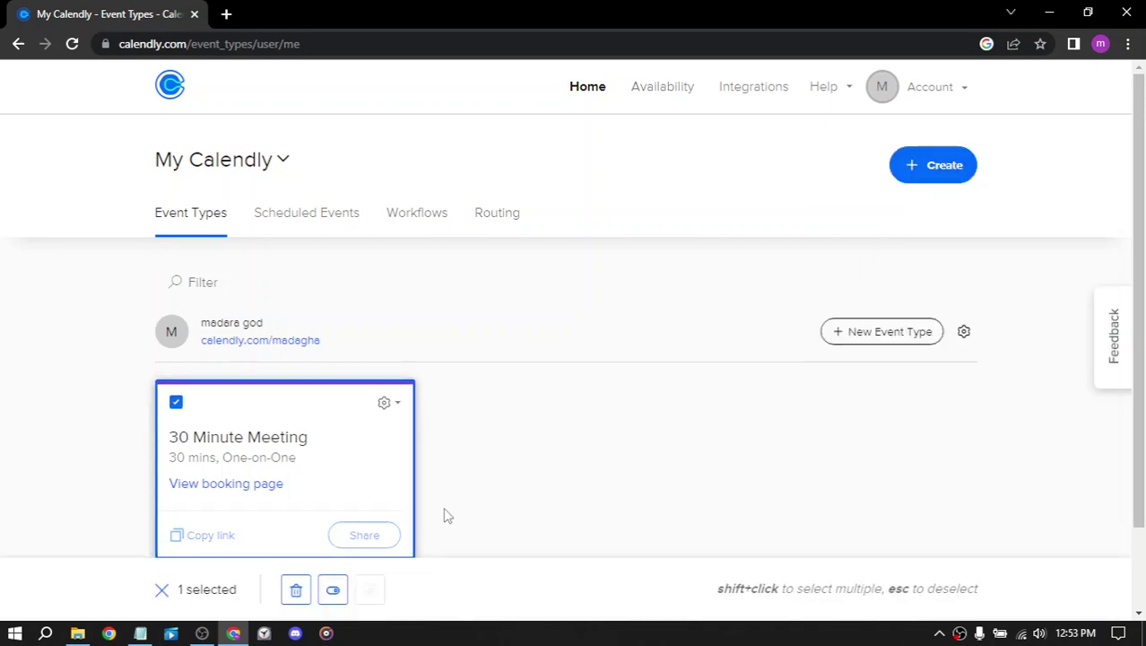
click(296, 589)
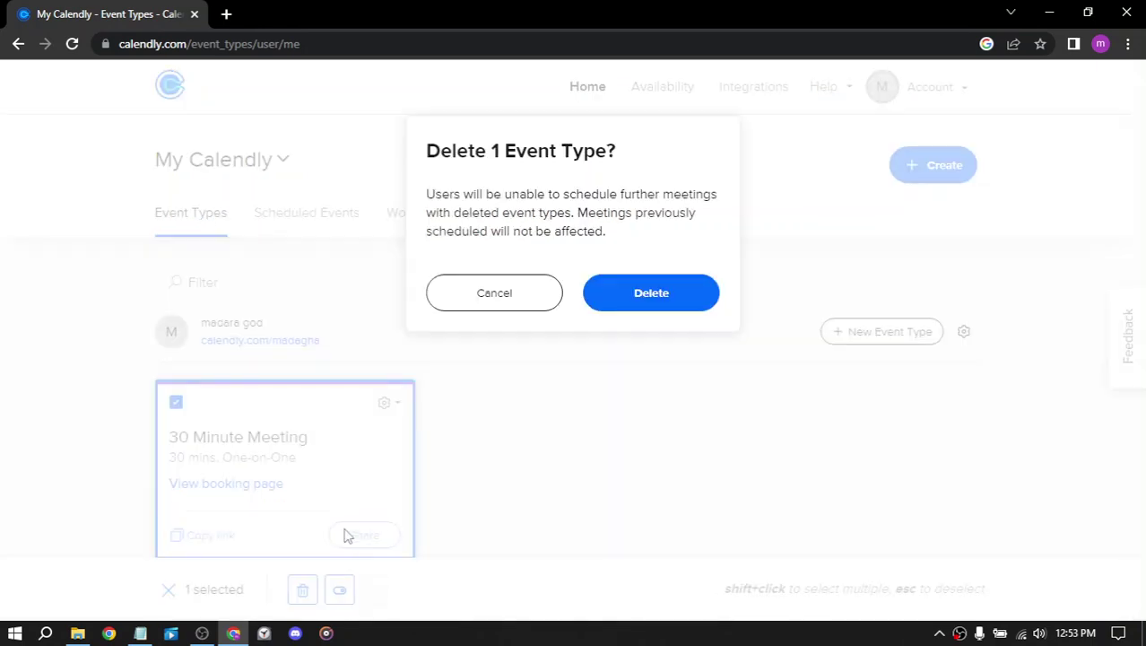
click(655, 307)
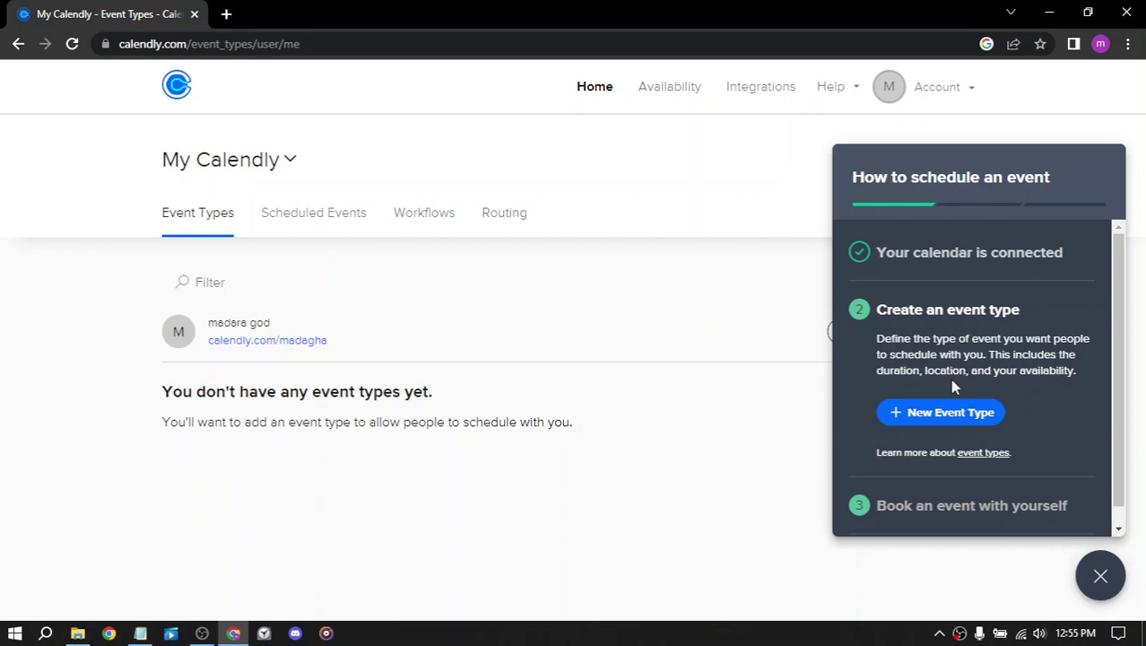
Create a new one-on-one event type and name it "succes".
click(931, 415)
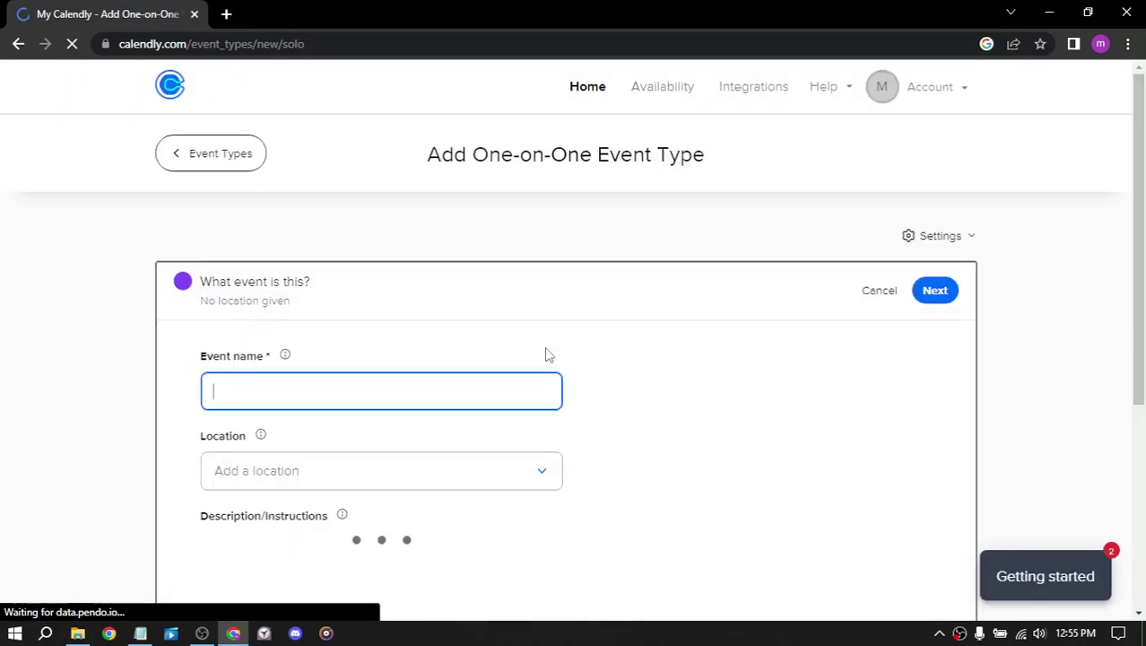
scroll(636, 276, down, 2)
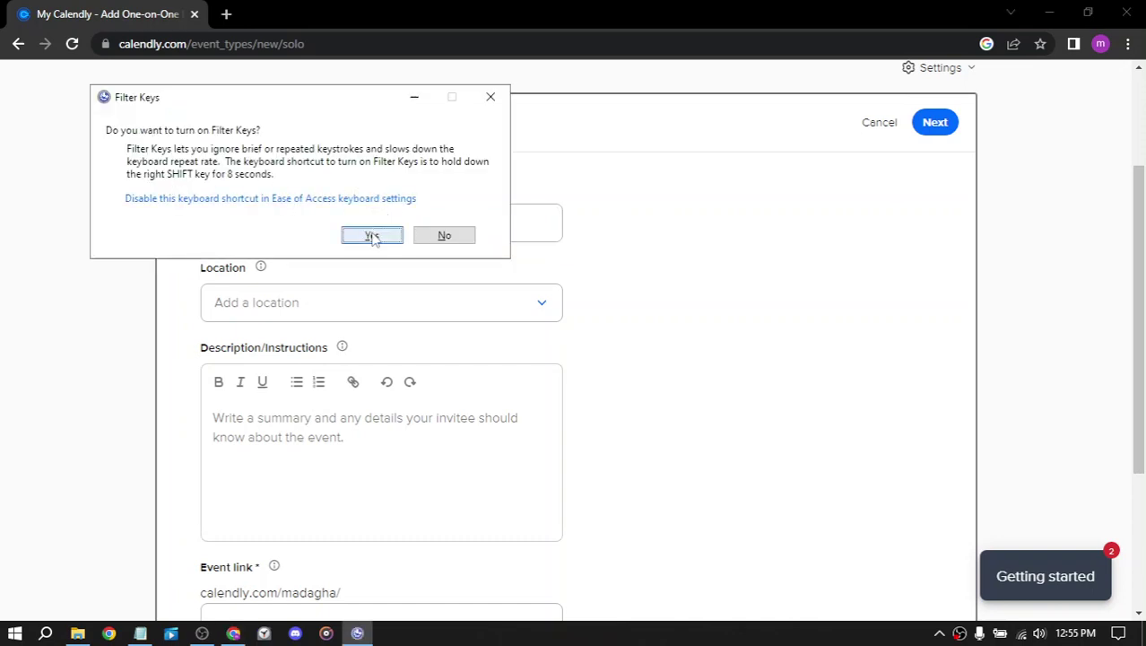
click(176, 205)
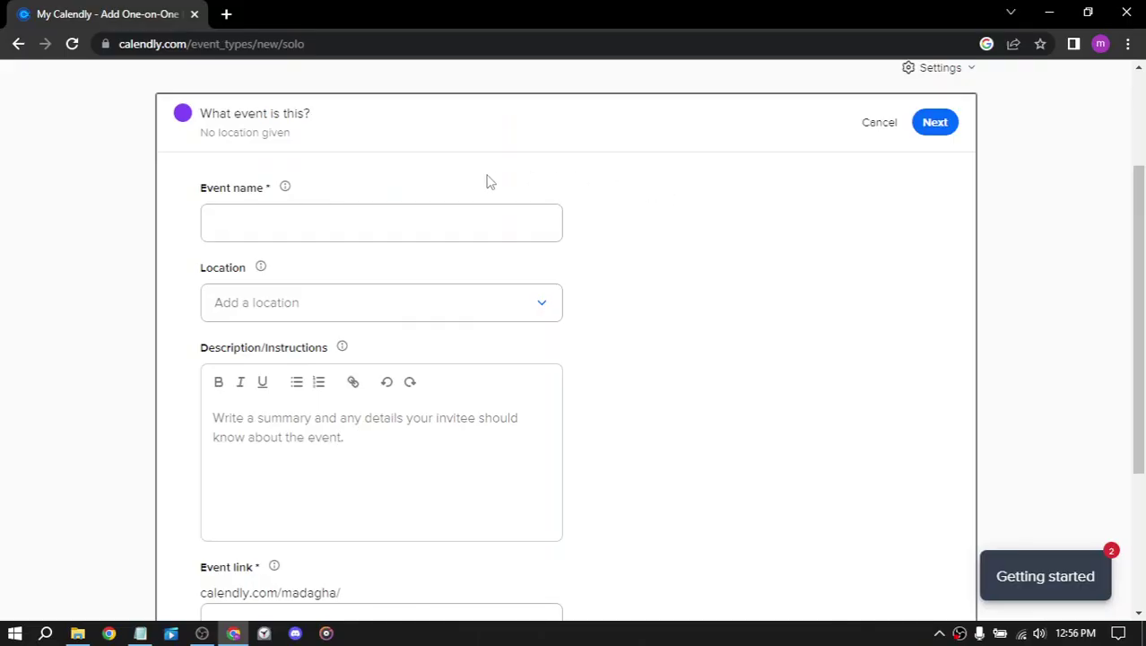
click(401, 224)
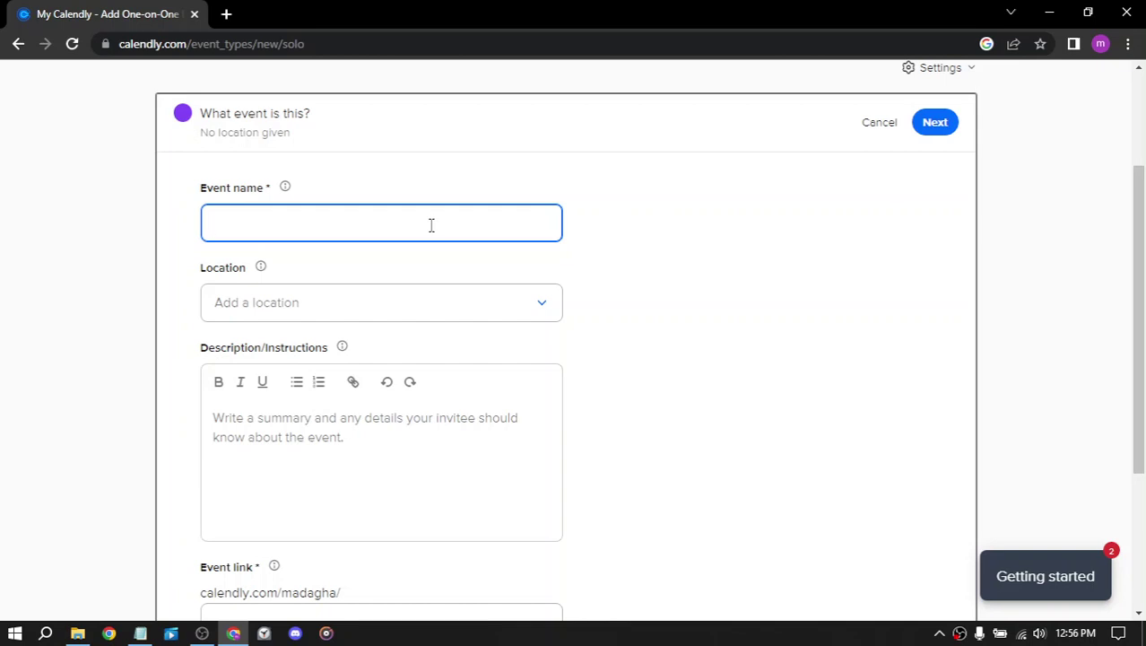
text(suc)
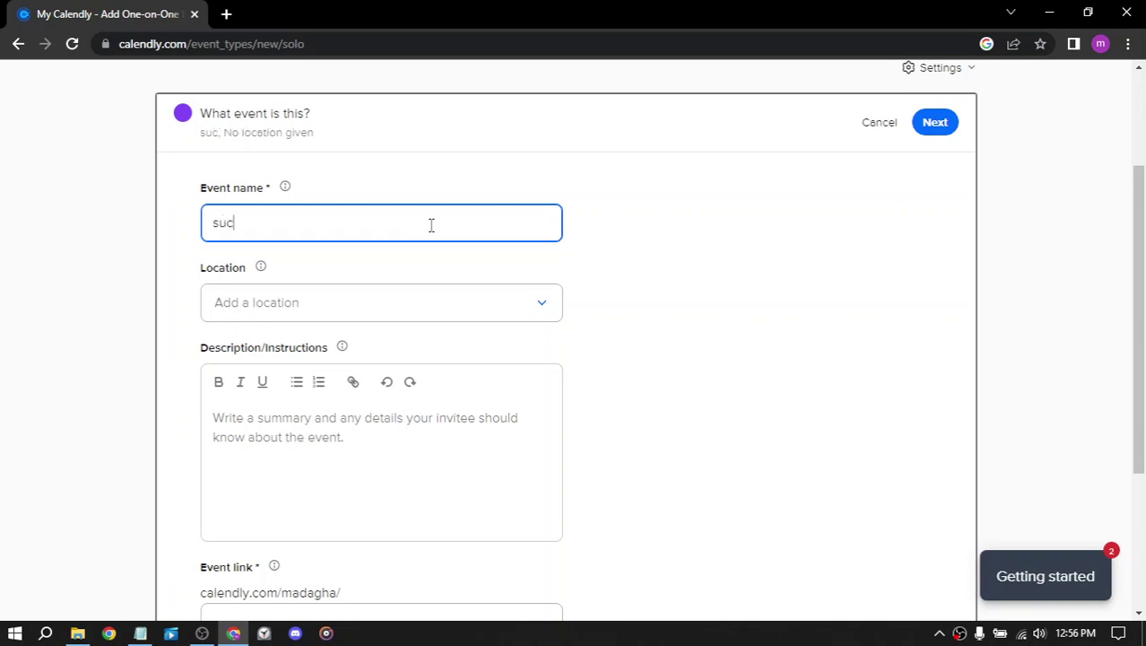
text(ces)
Set the event's location to a custom one reading "Home", displayed while booking.
click(453, 310)
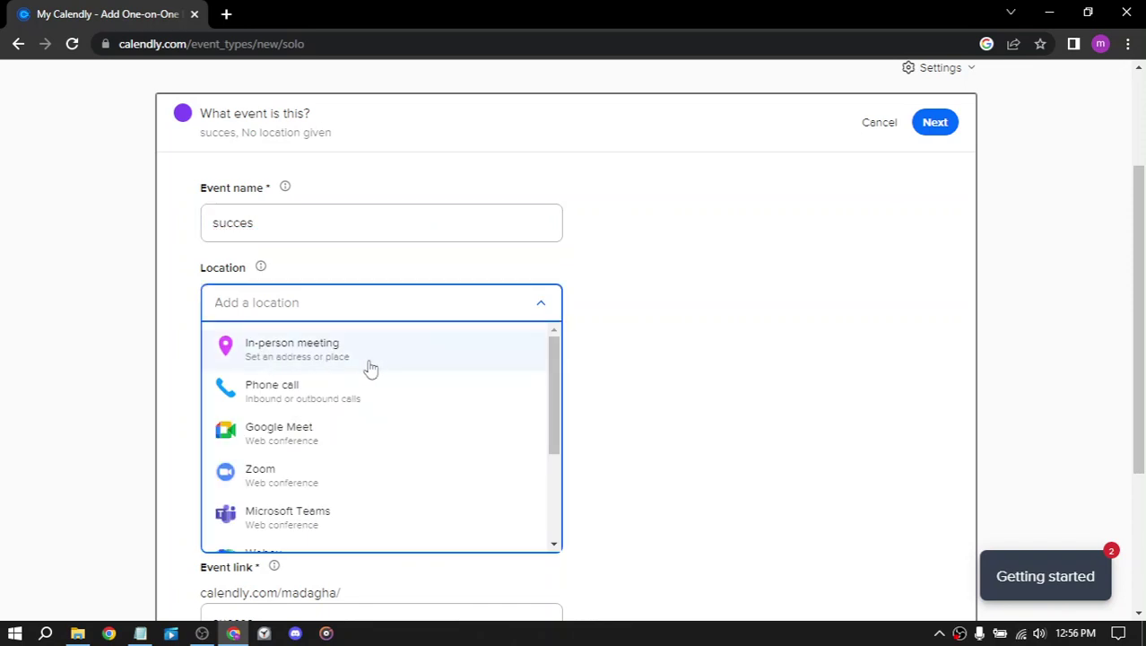
scroll(303, 468, down, 2)
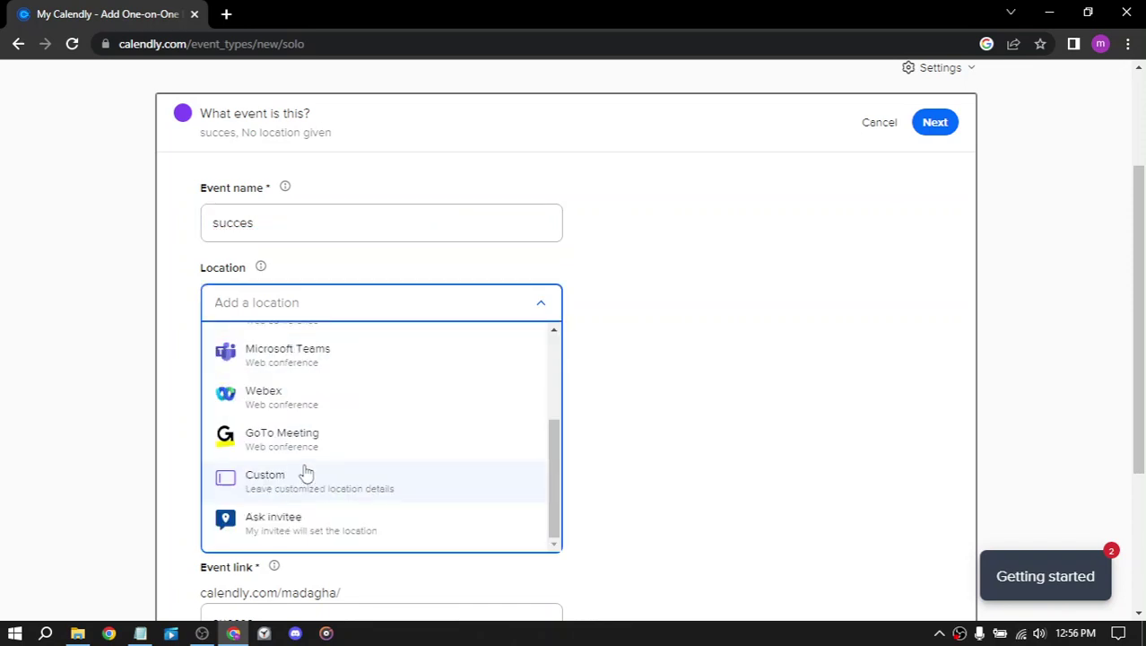
click(304, 473)
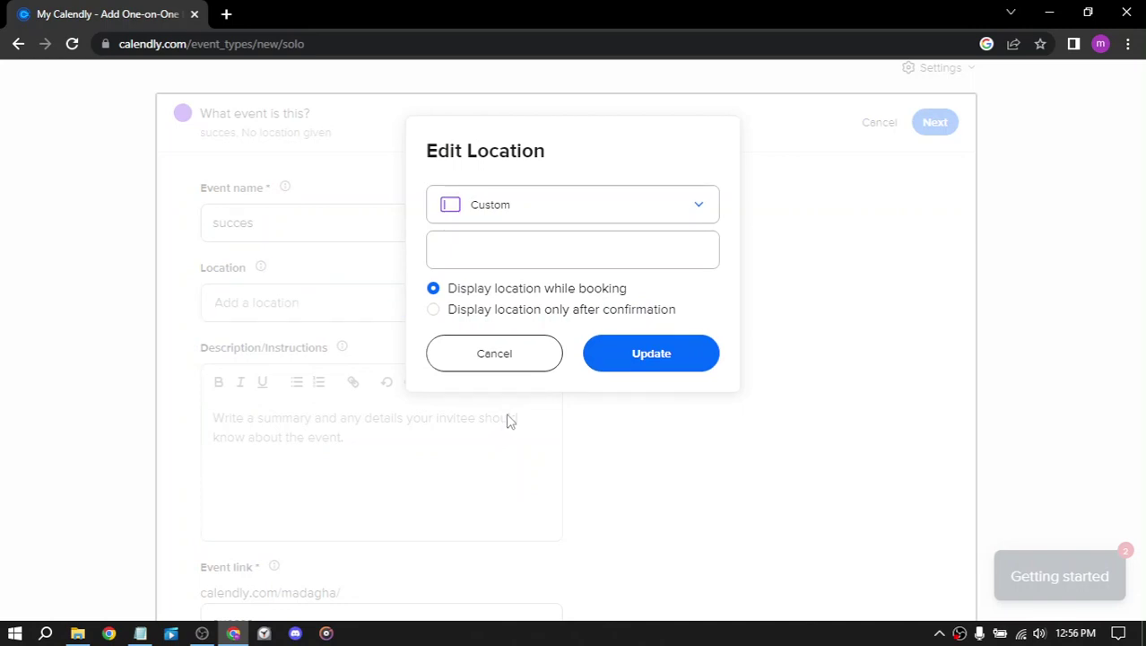
click(523, 235)
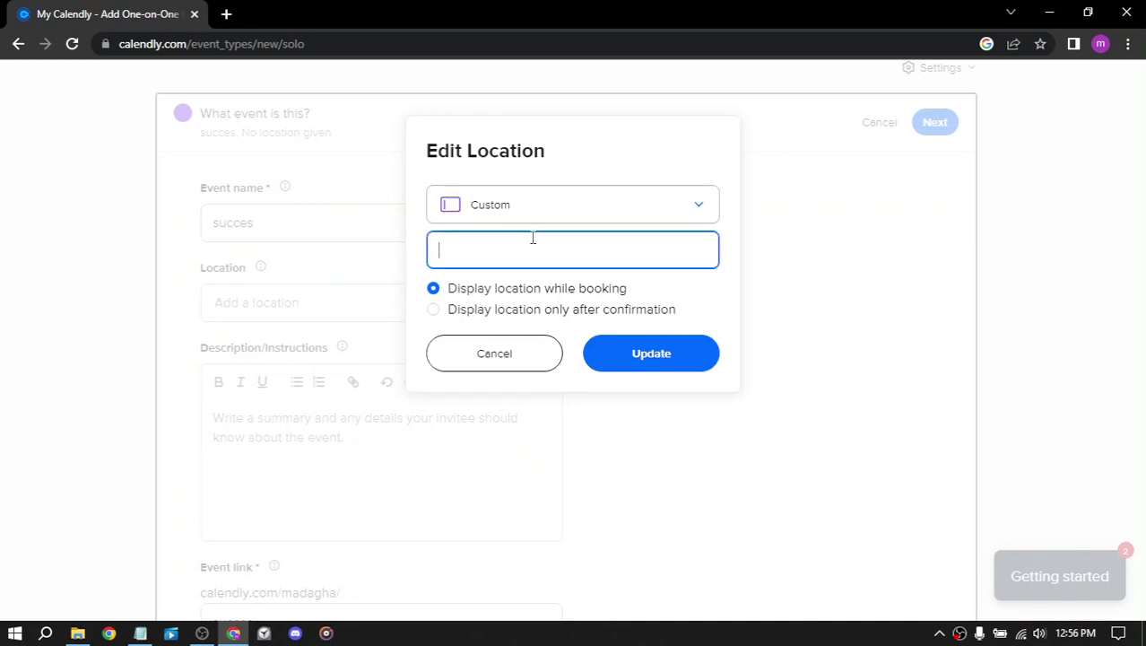
text(Home)
click(652, 354)
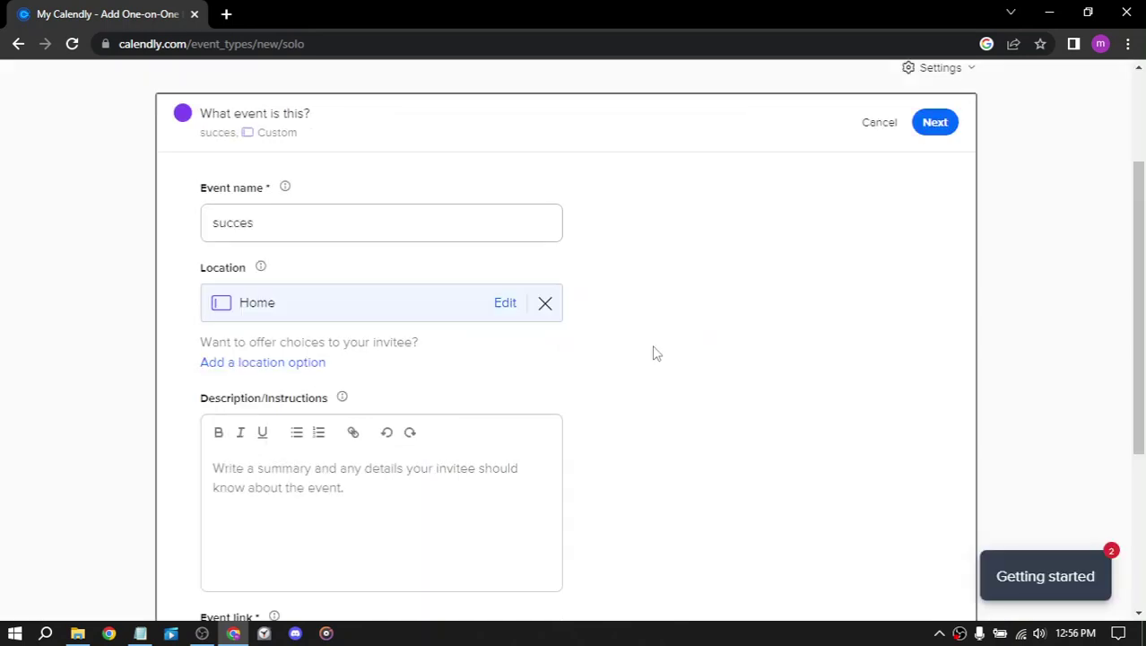
Write "I am not in danger I am the danger" as the event's description.
scroll(709, 318, down, 2)
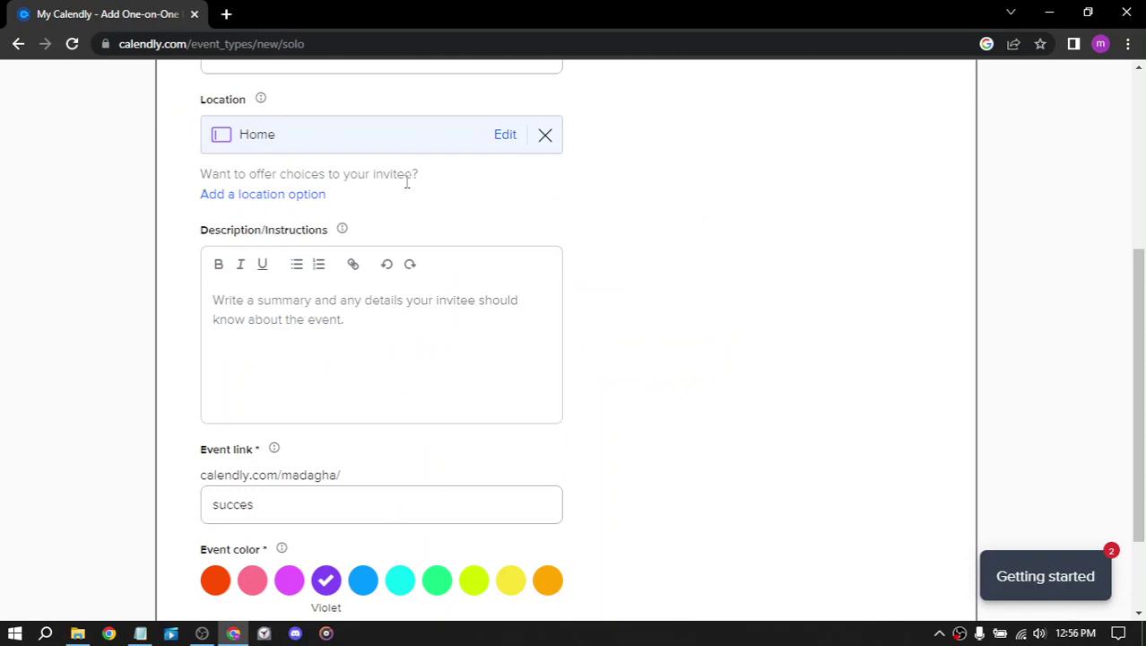
click(334, 309)
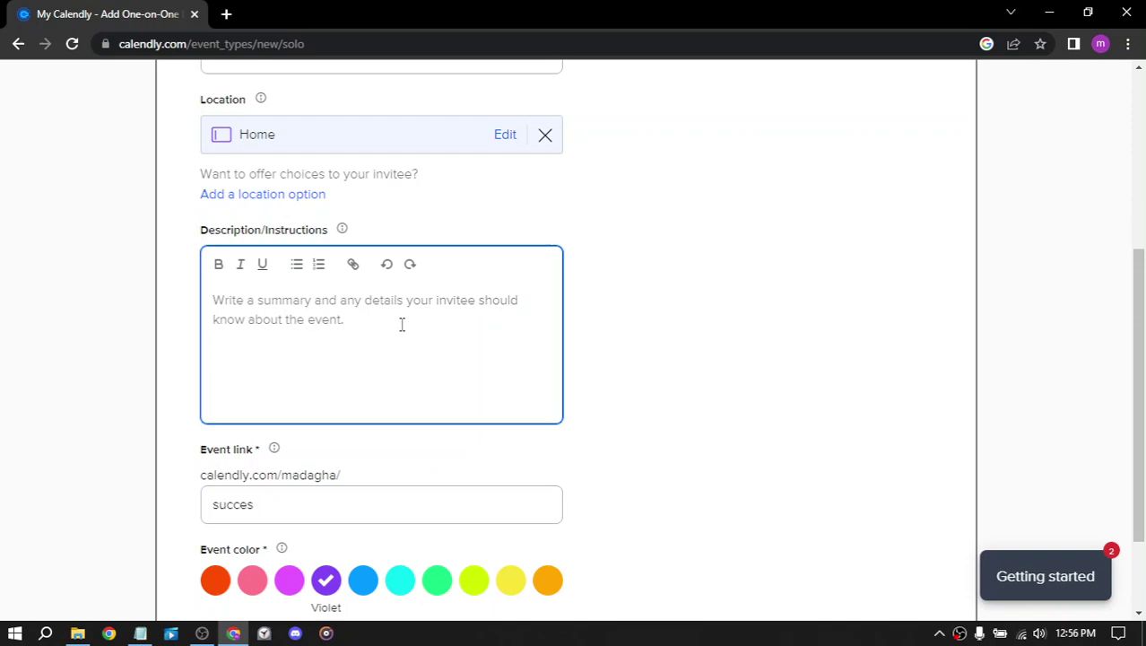
text(I am )
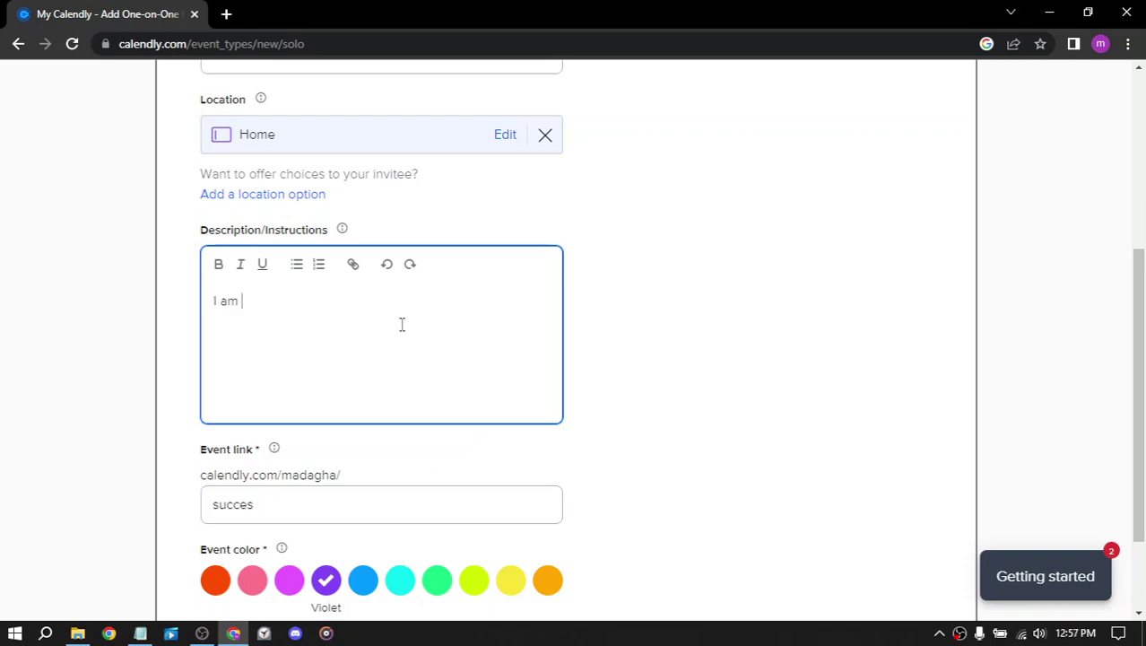
text(not )
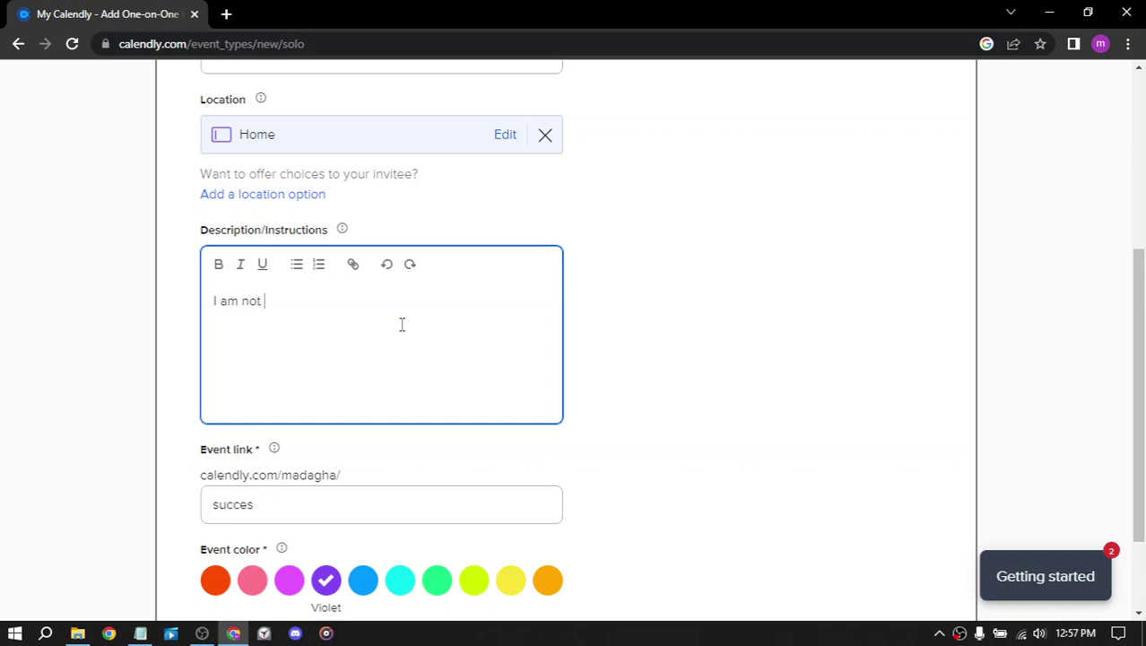
text(in dan)
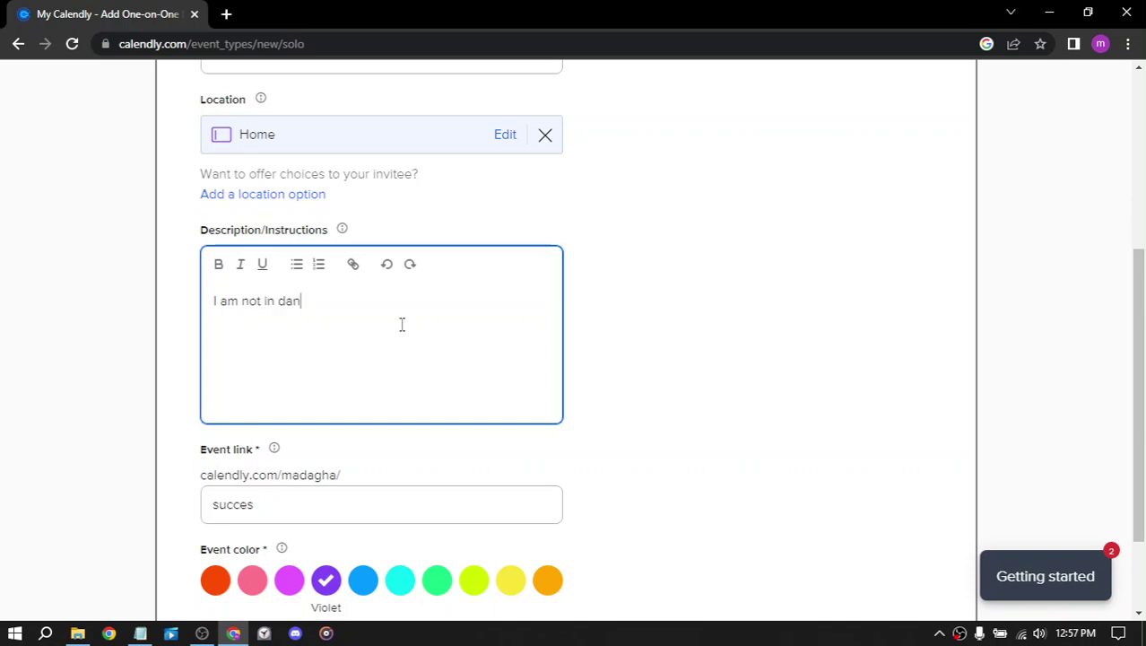
text(ger I a)
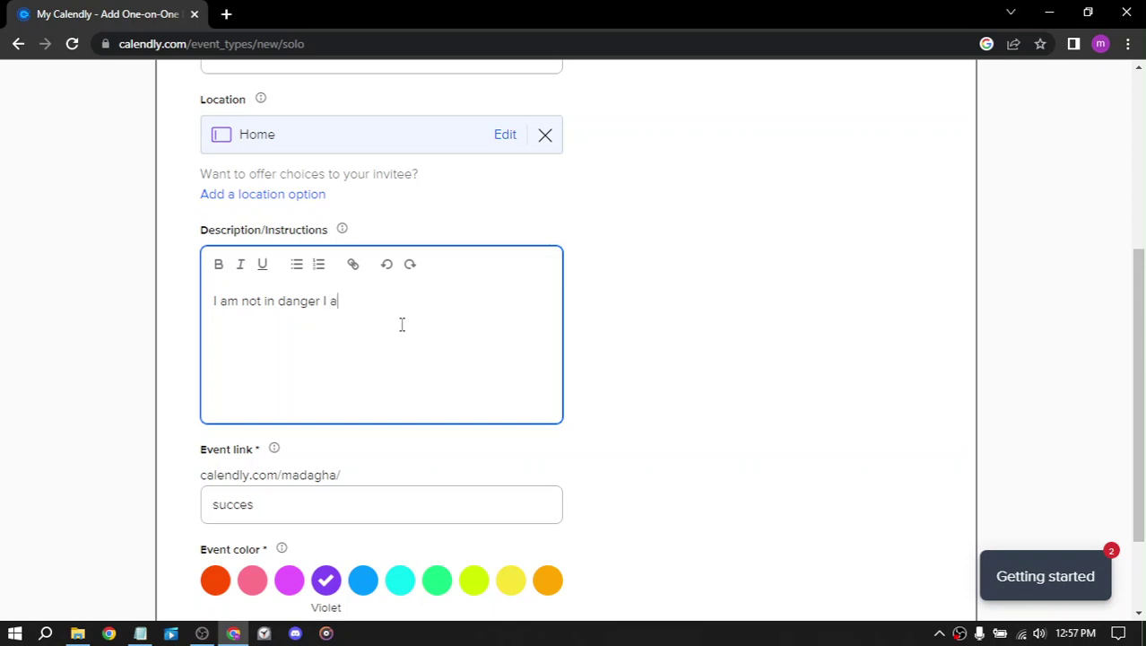
text(m the )
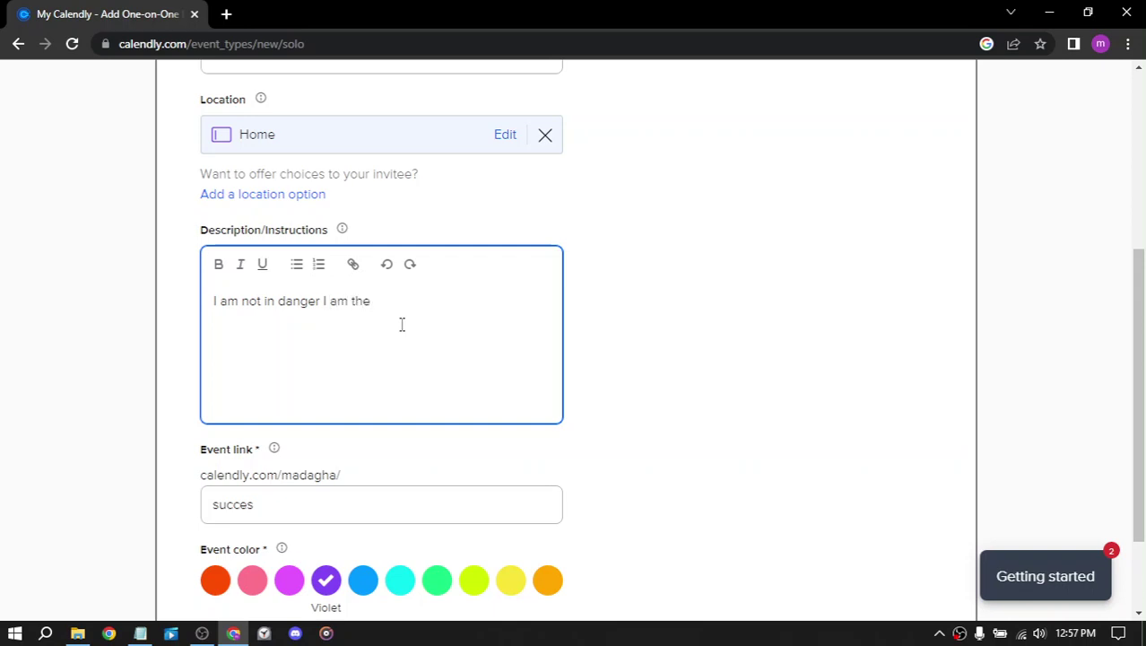
text(danger)
Set the event color to Blue and continue to the booking time settings.
scroll(416, 323, down, 1)
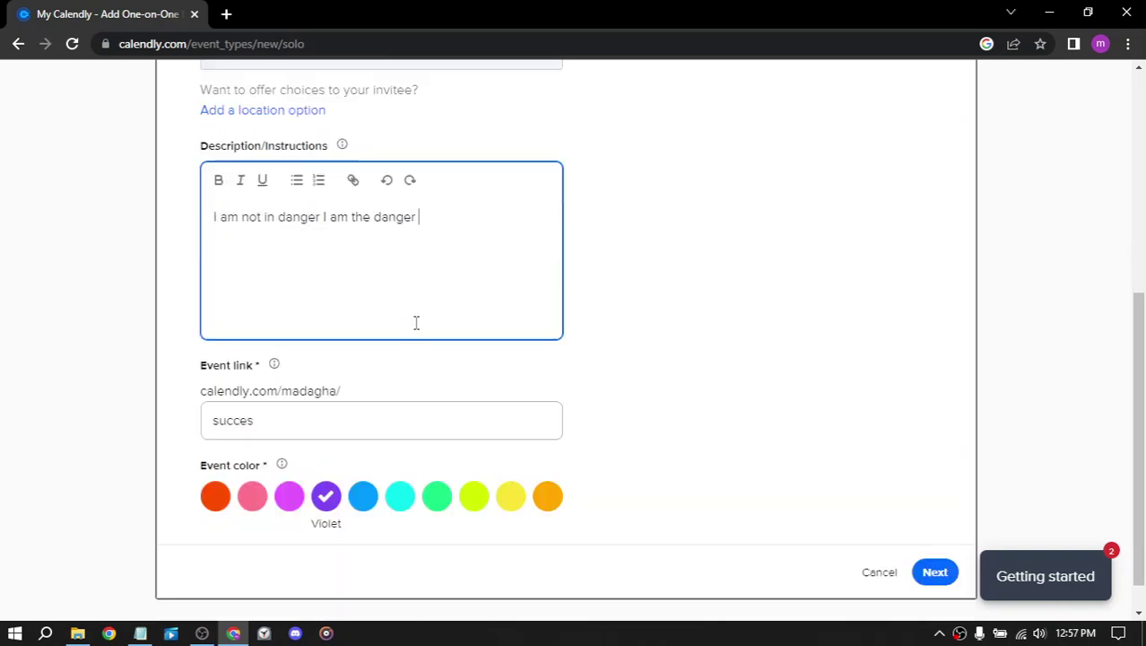
scroll(416, 322, down, 1)
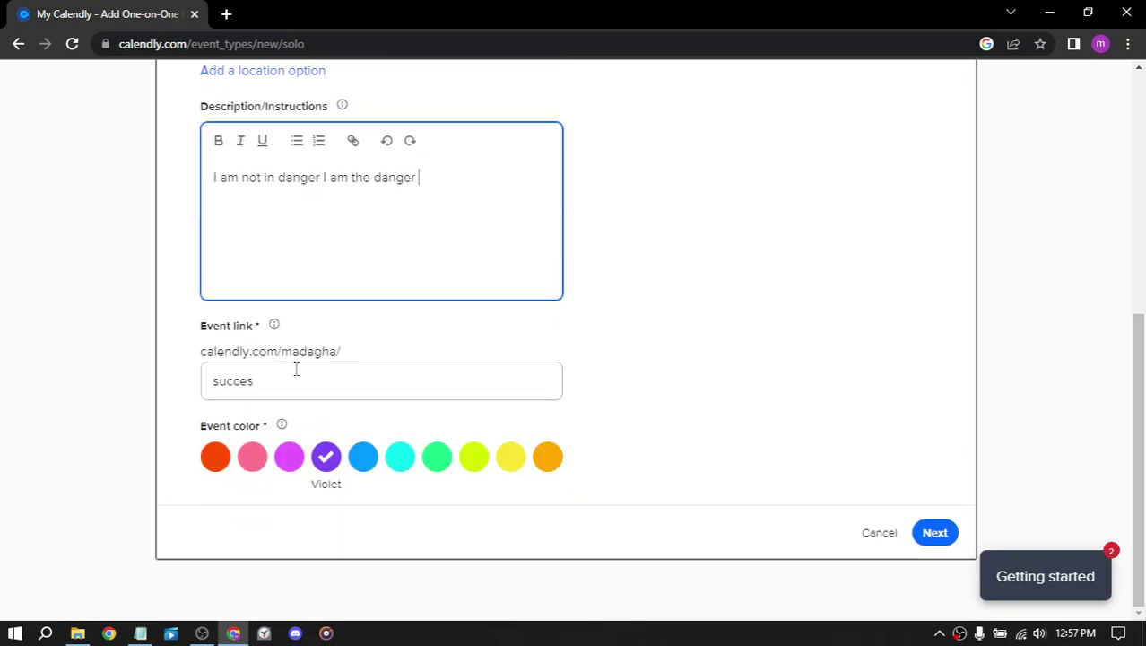
click(363, 456)
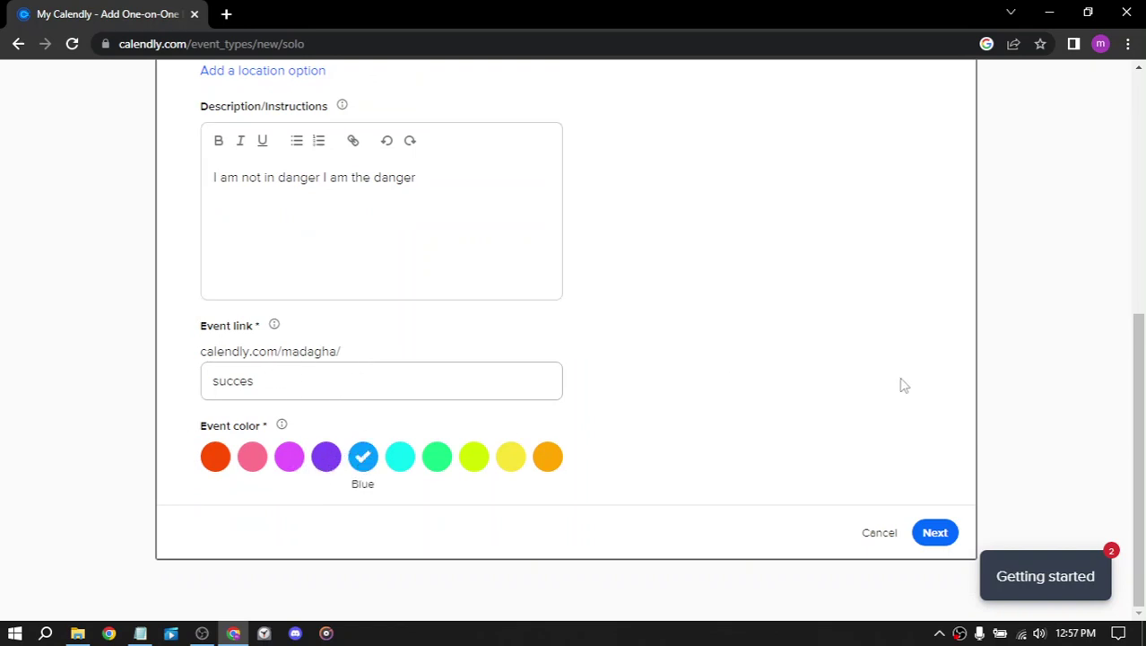
click(927, 540)
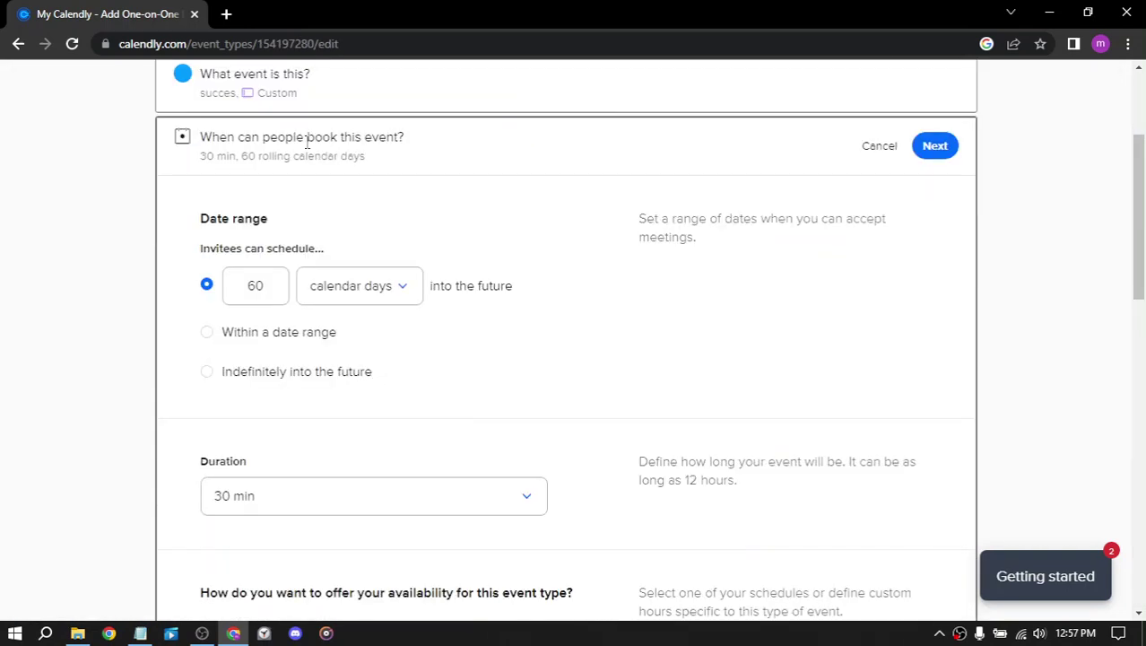
Review the date range, duration, weekly hours and buffer options, and accept the default booking settings.
scroll(403, 238, down, 8)
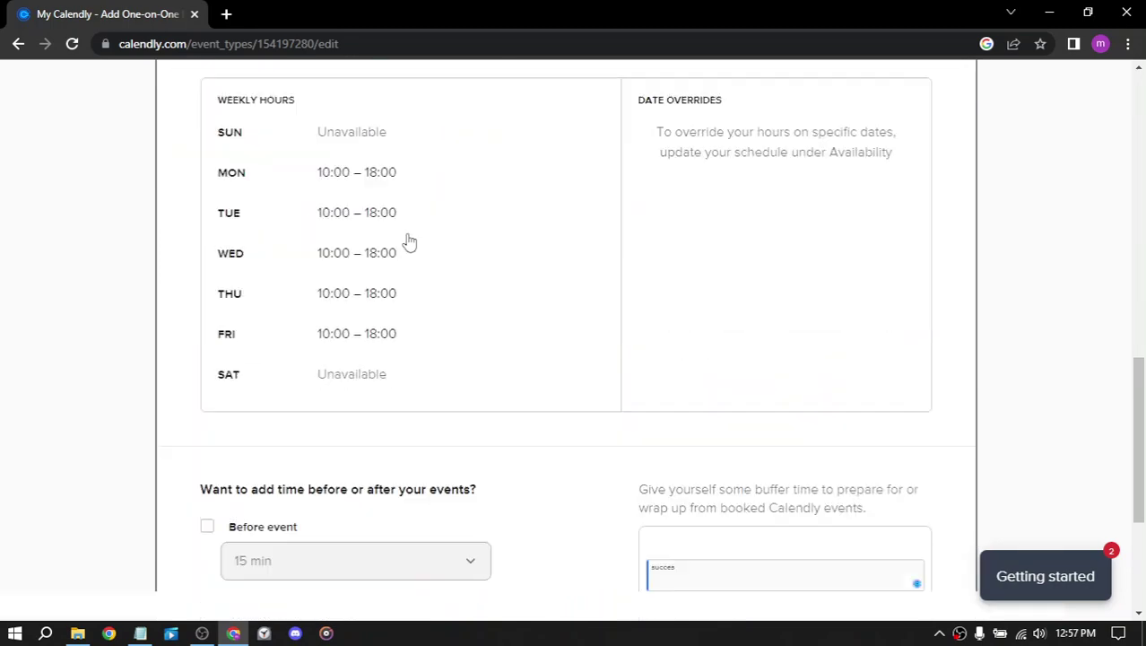
scroll(408, 240, down, 3)
scroll(526, 208, up, 3)
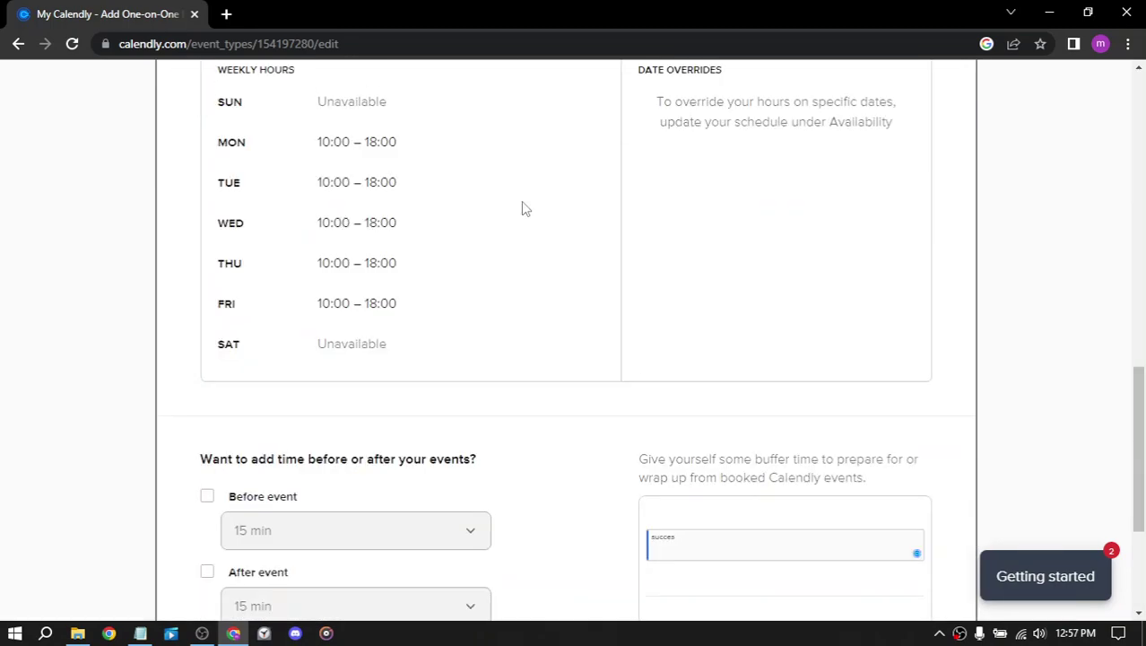
scroll(538, 205, up, 6)
scroll(560, 199, up, 5)
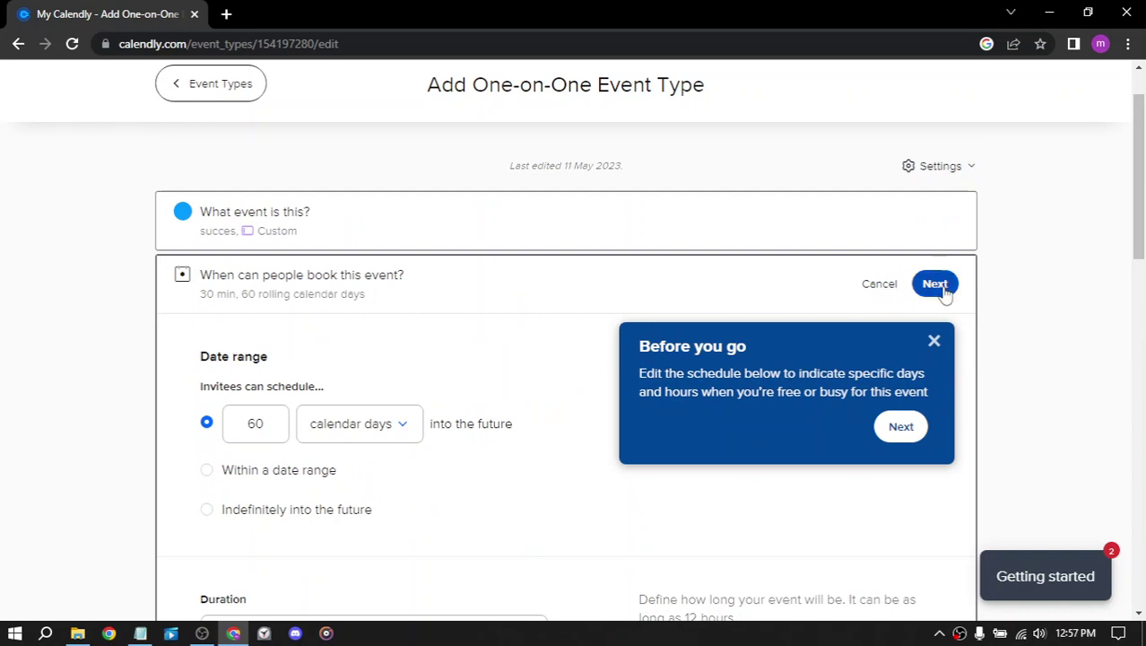
click(943, 289)
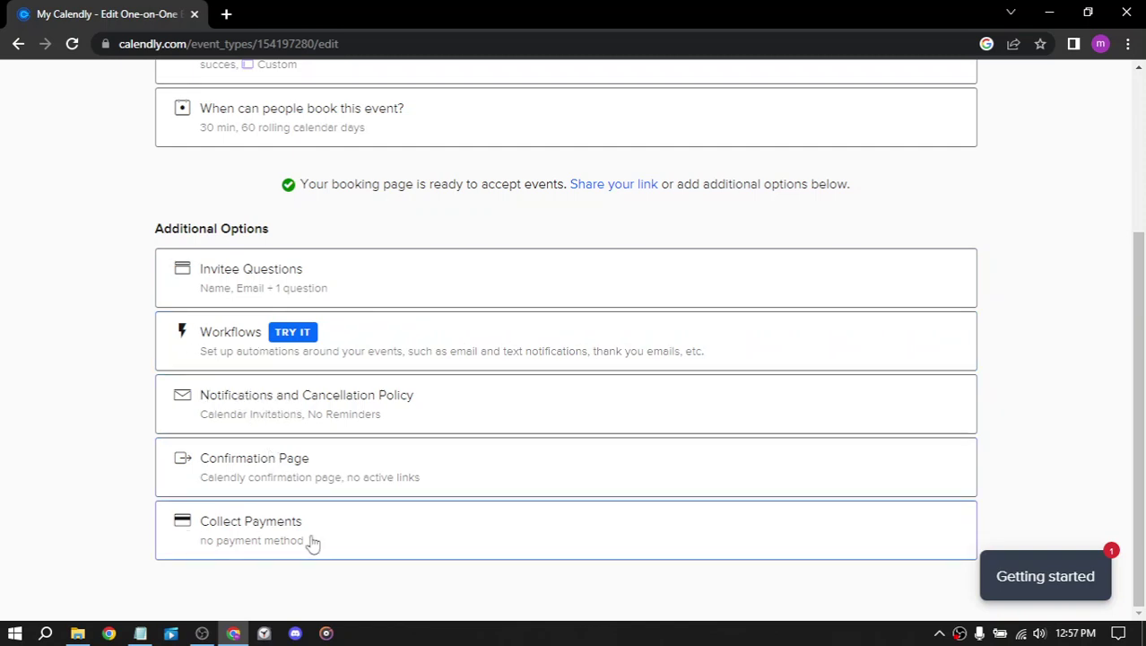
Open the event type's sharing options, look through the link, email and website choices, and close them.
scroll(933, 359, up, 3)
scroll(934, 357, down, 1)
scroll(936, 314, up, 1)
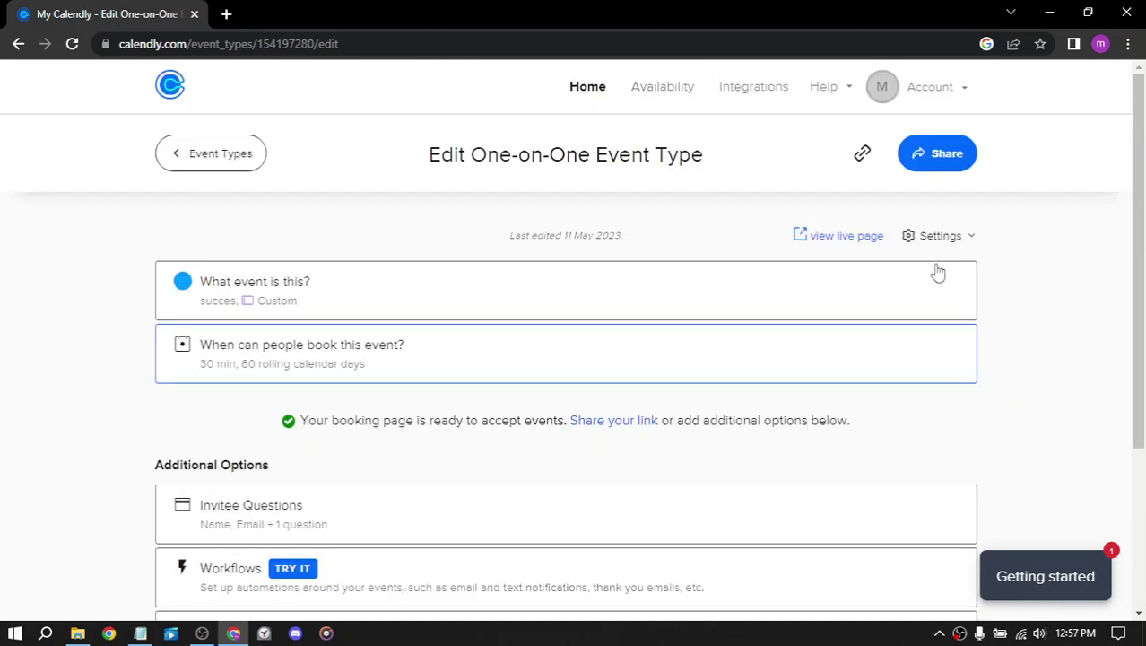
click(940, 158)
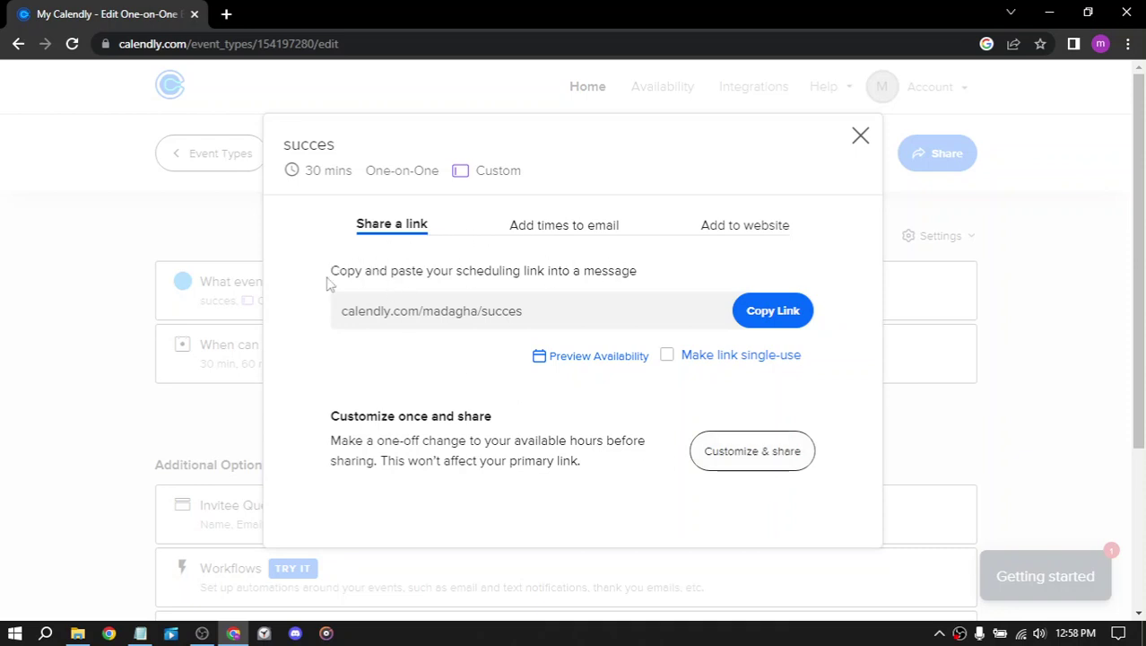
drag(326, 279, 711, 277)
click(711, 277)
click(570, 231)
click(709, 227)
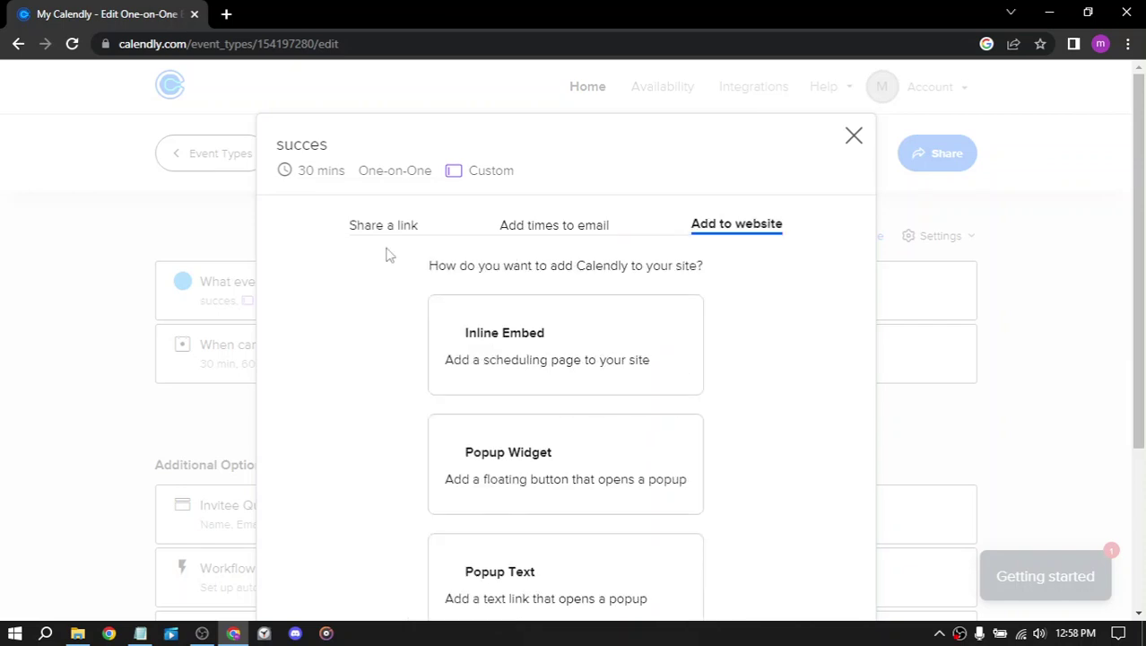
click(391, 238)
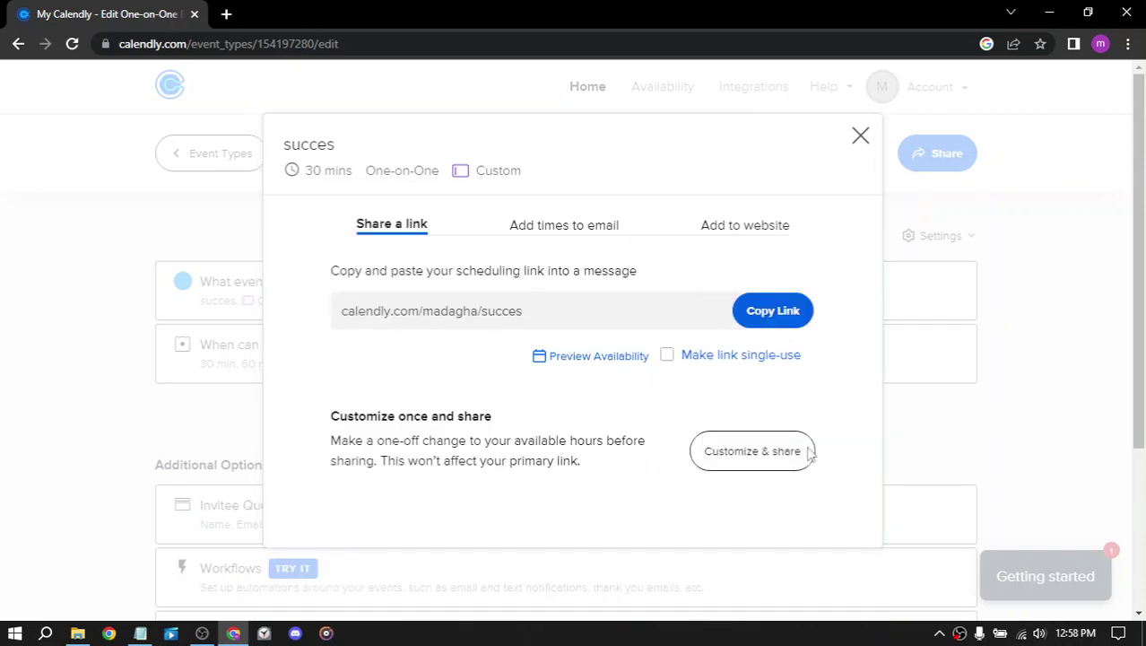
click(862, 139)
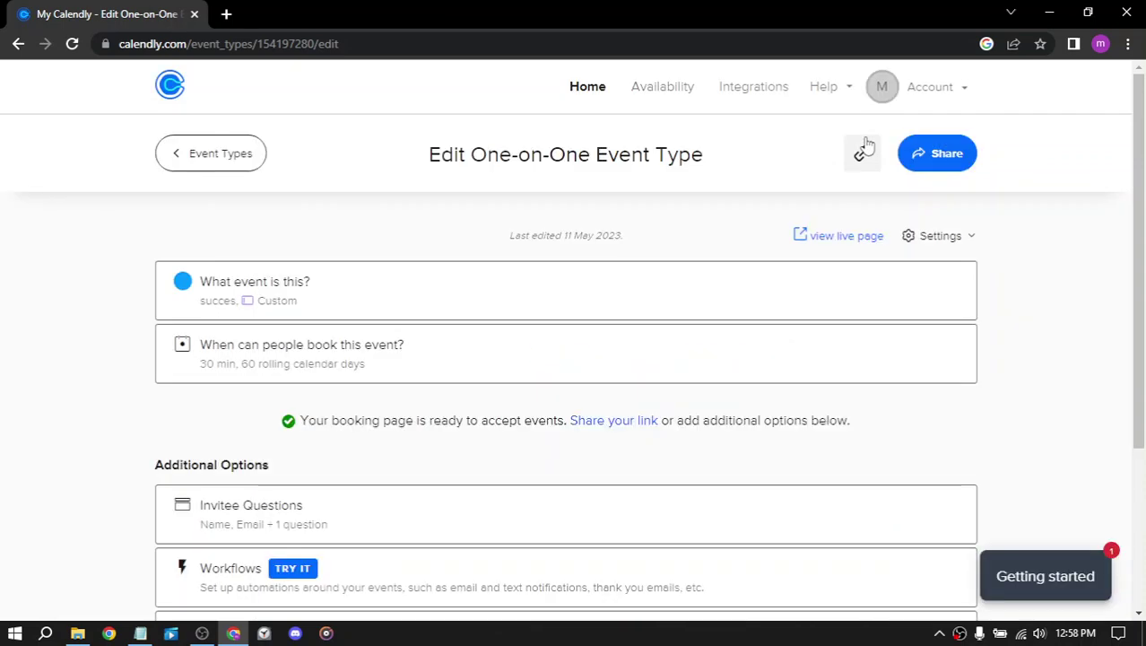
Open the getting started guide and read its instructions on booking an event with yourself.
click(1047, 579)
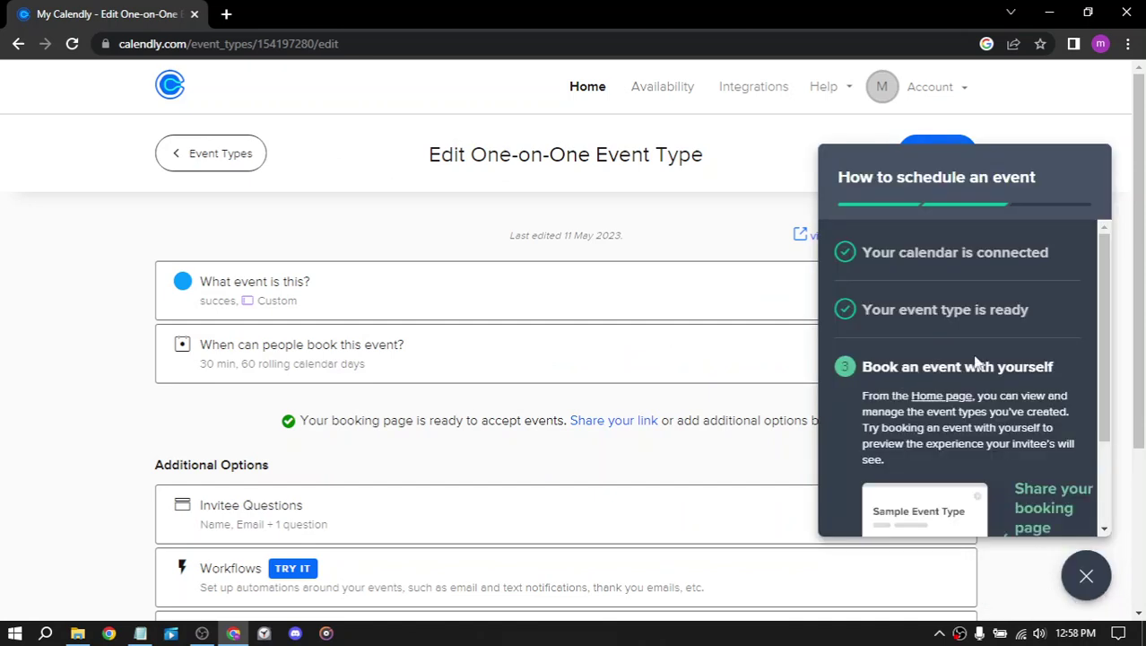
scroll(975, 362, down, 1)
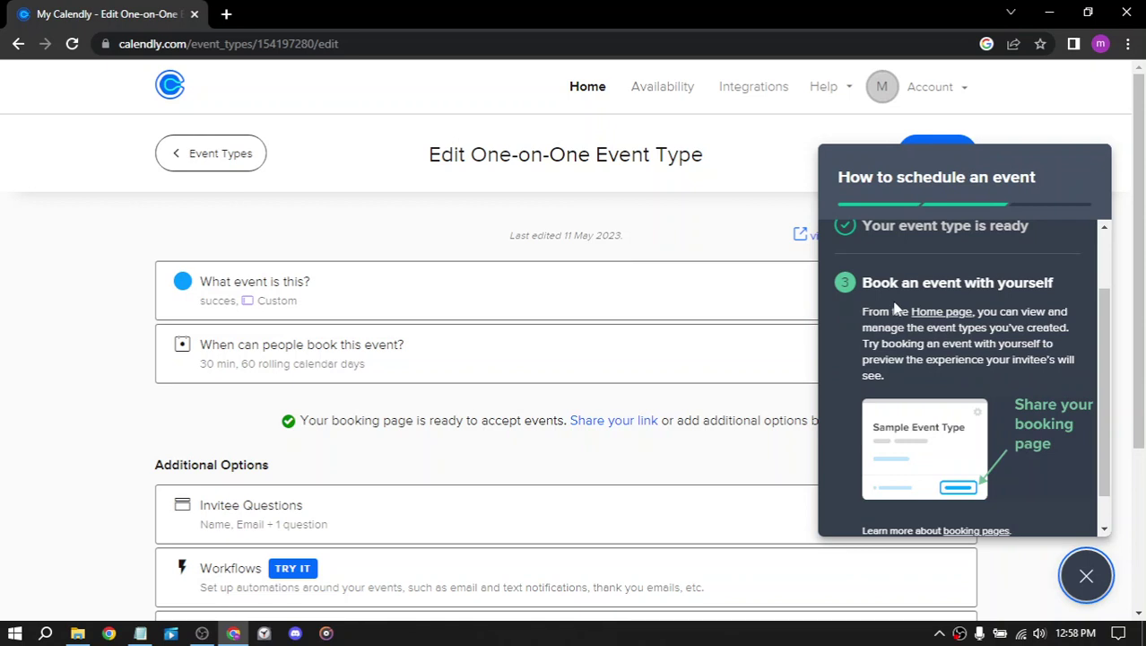
scroll(968, 319, down, 1)
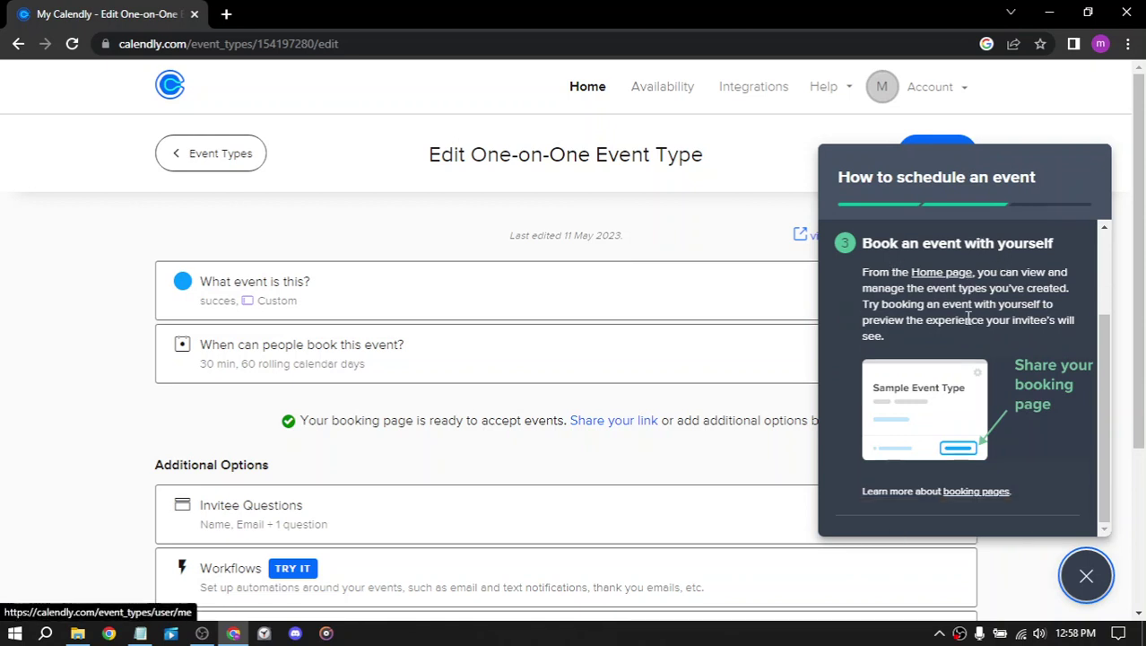
scroll(966, 316, up, 2)
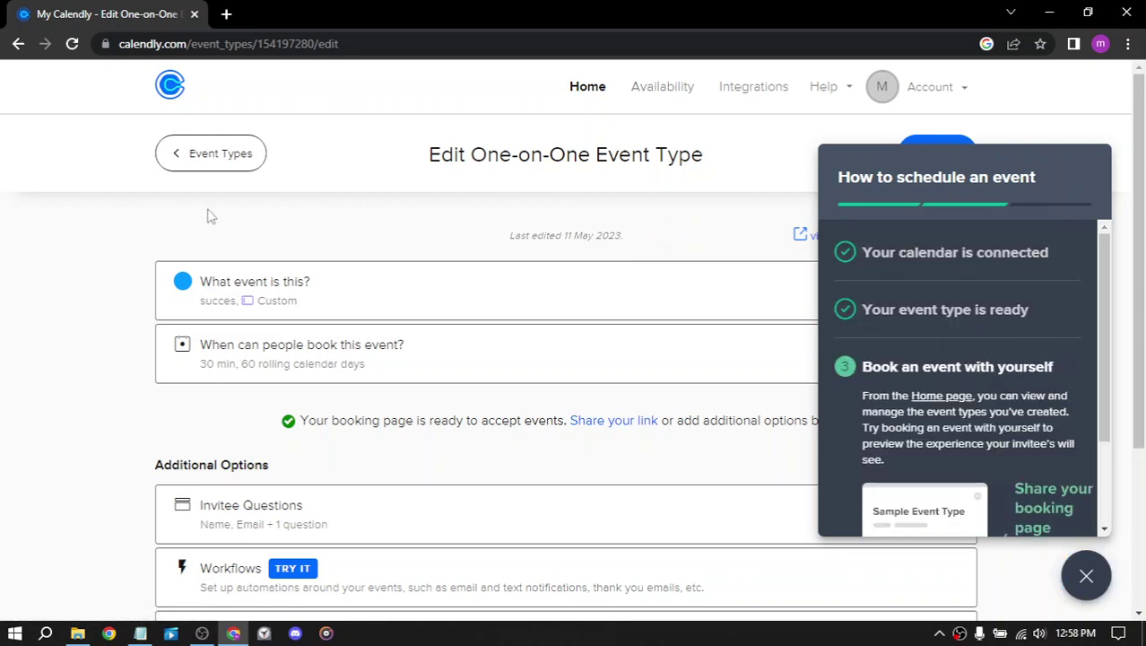
Return to the home page with the event types and close the getting started guide.
click(173, 93)
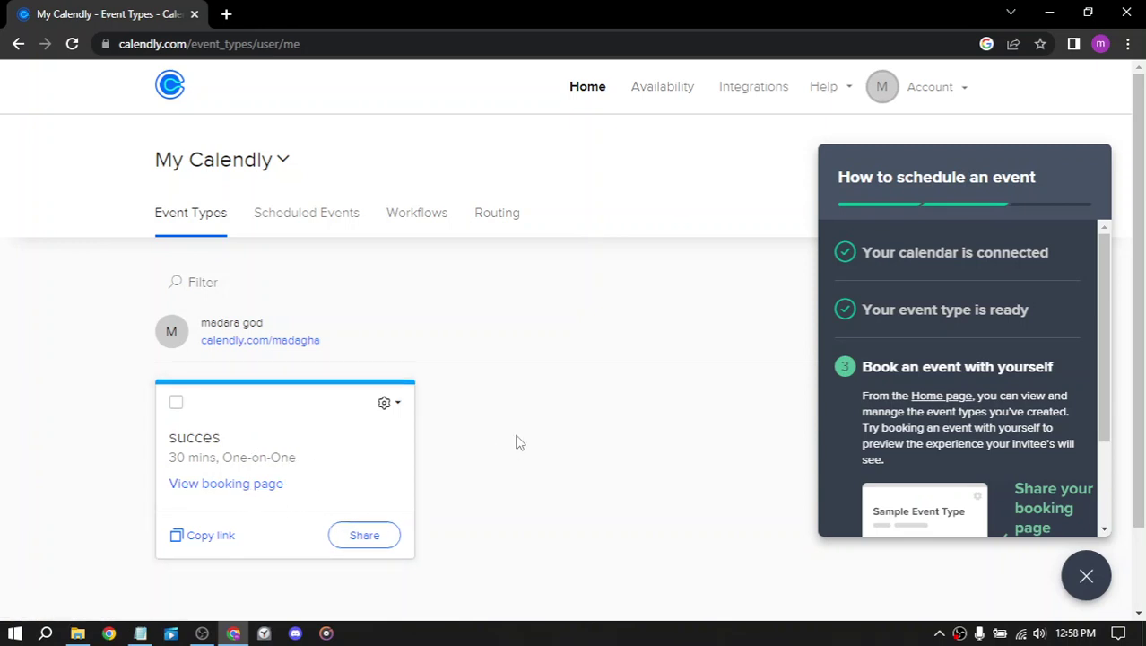
scroll(946, 243, down, 3)
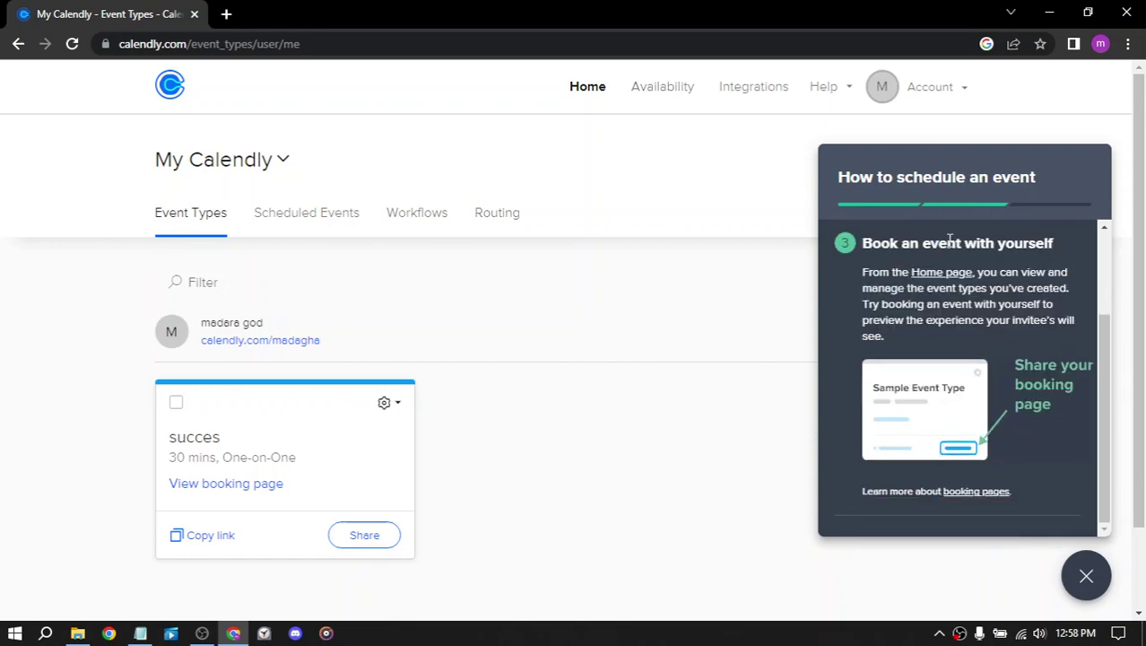
scroll(937, 262, up, 3)
scroll(684, 280, up, 2)
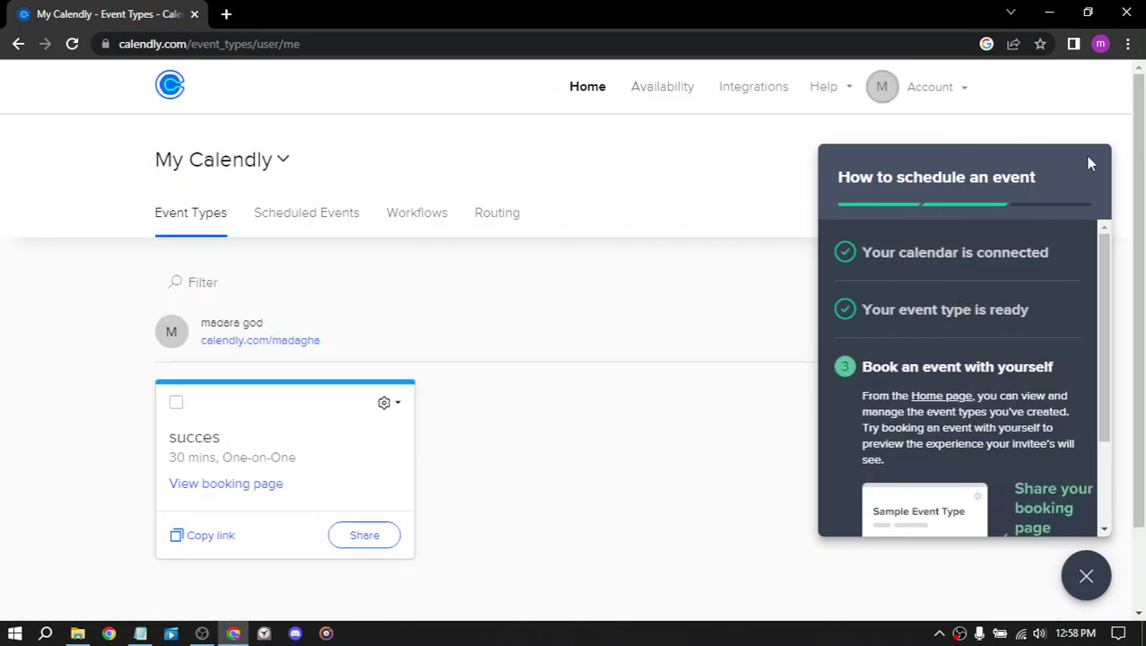
click(1086, 574)
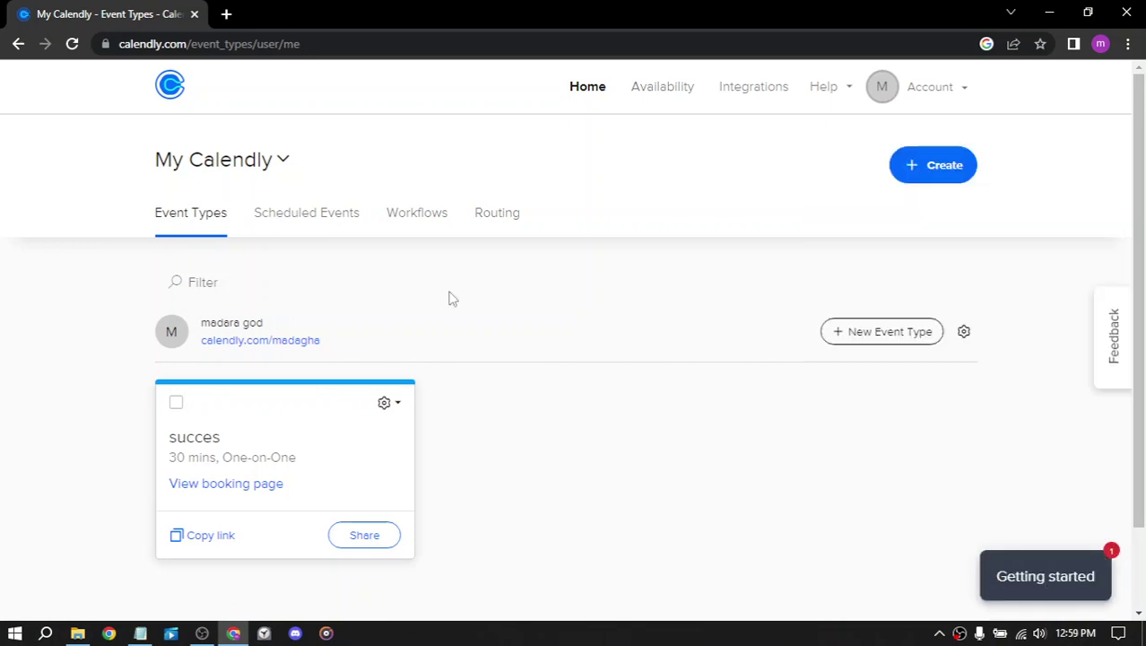
Look through the Scheduled Events, Workflows and Routing sections of the home page.
click(314, 226)
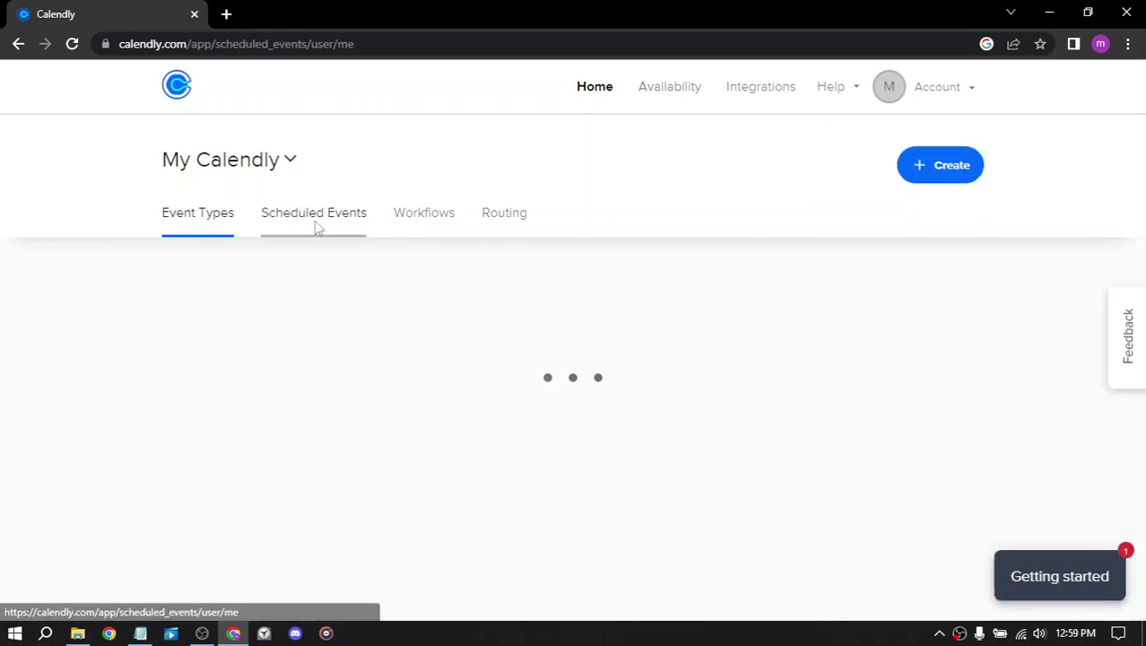
click(431, 224)
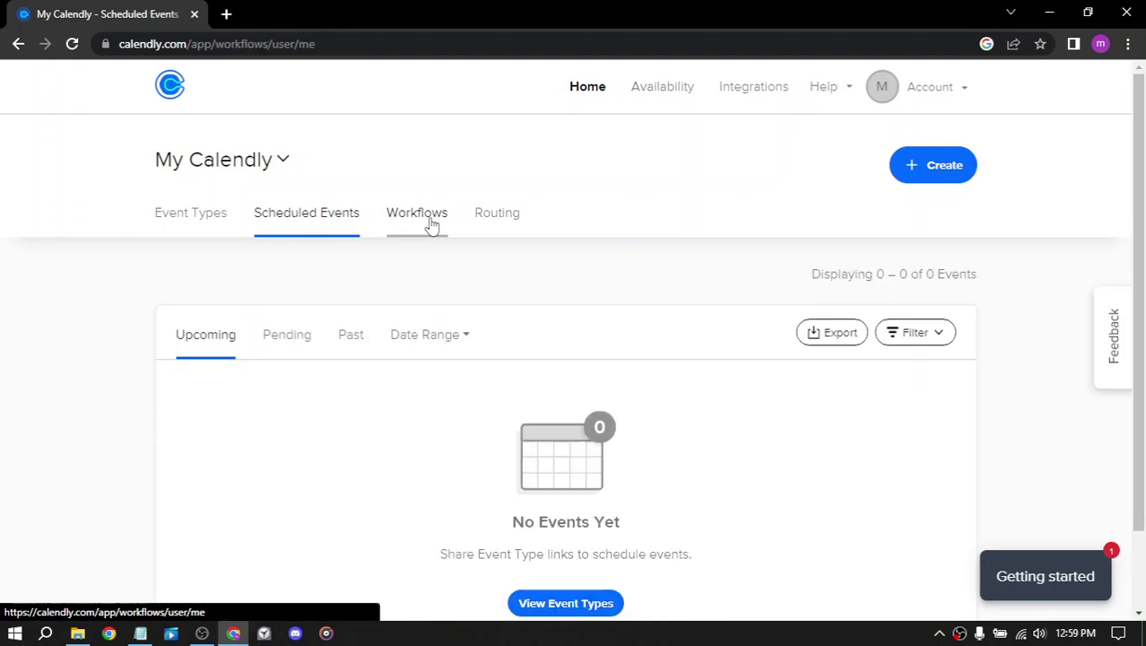
click(514, 225)
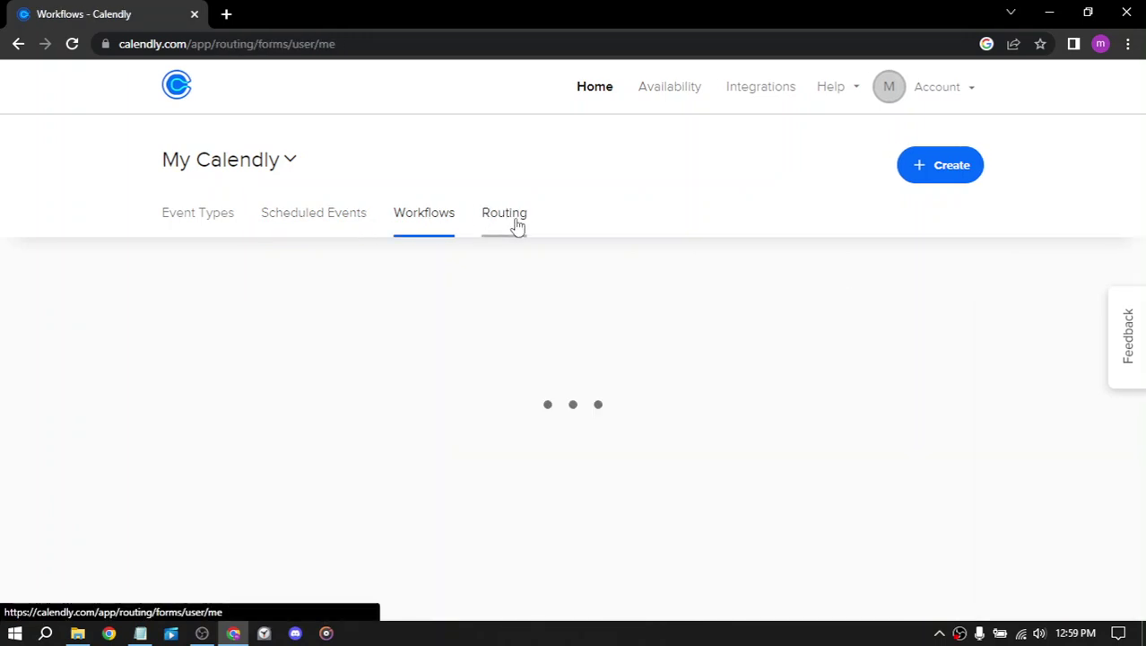
Open the account's profile settings and examine the welcome message, selecting its text.
click(958, 93)
click(782, 142)
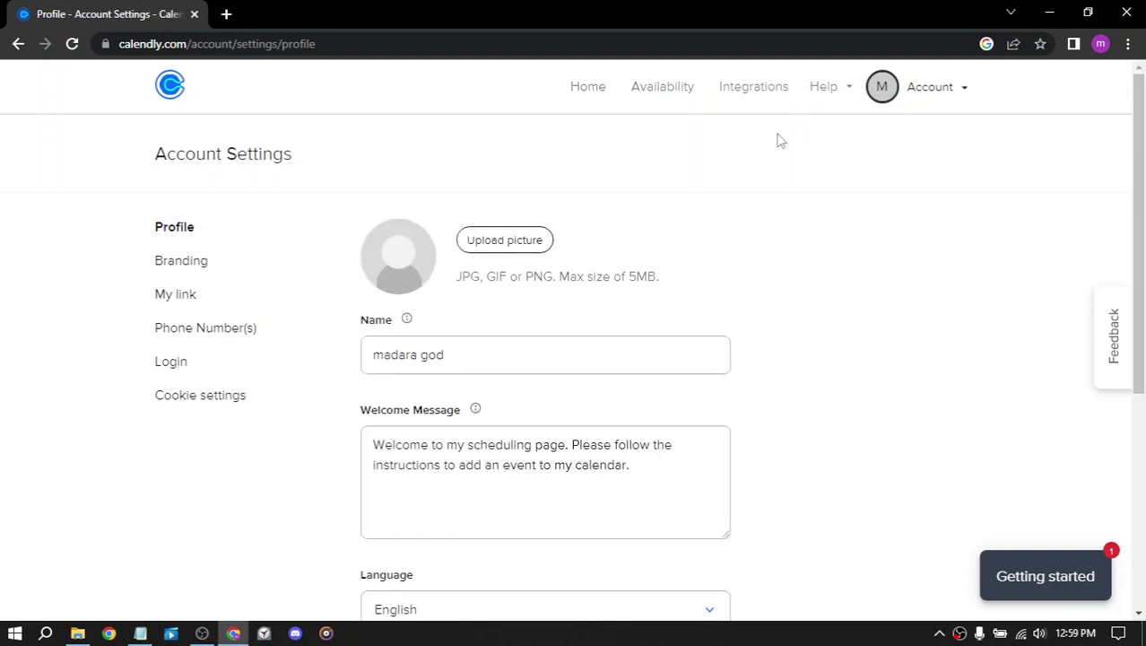
scroll(750, 263, down, 2)
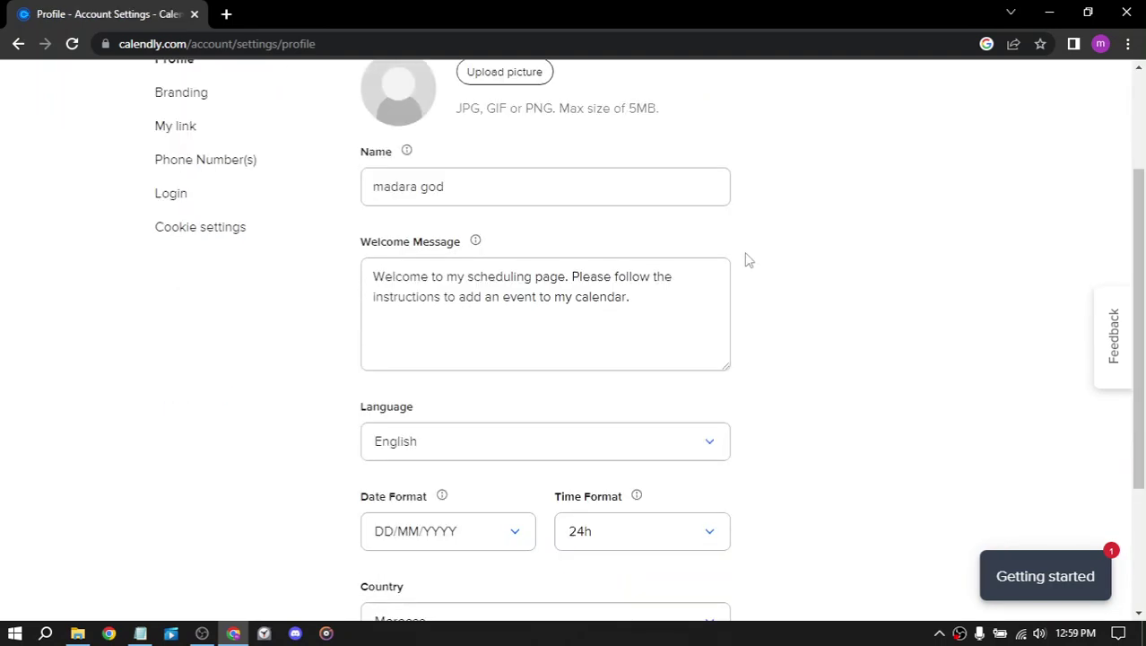
drag(354, 254, 650, 251)
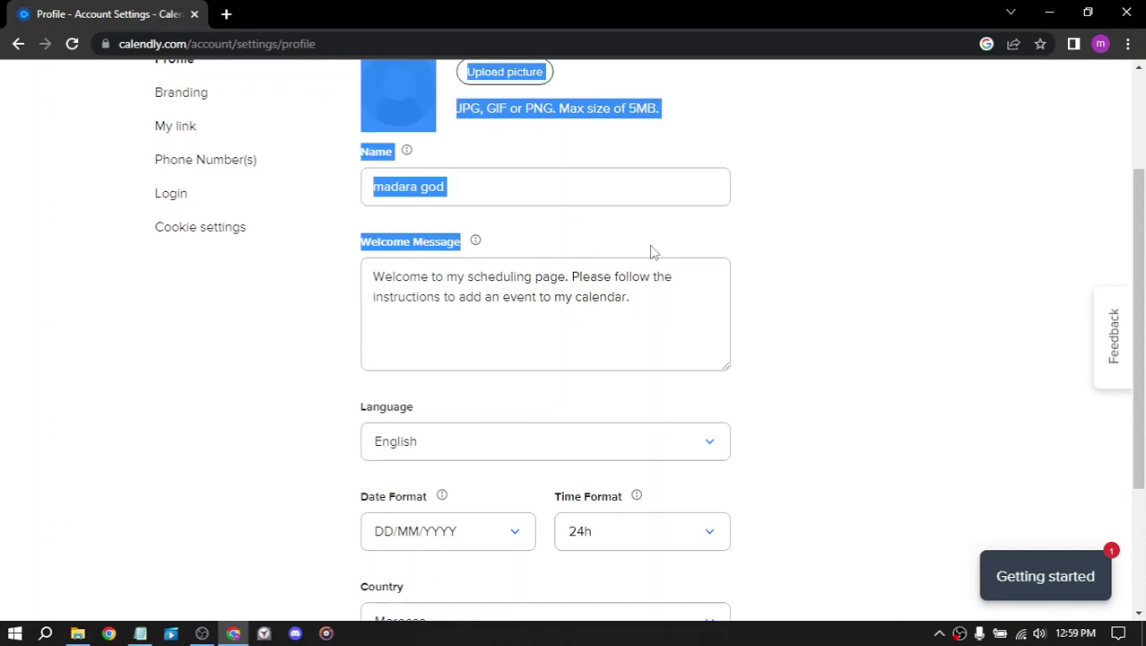
drag(664, 310, 339, 278)
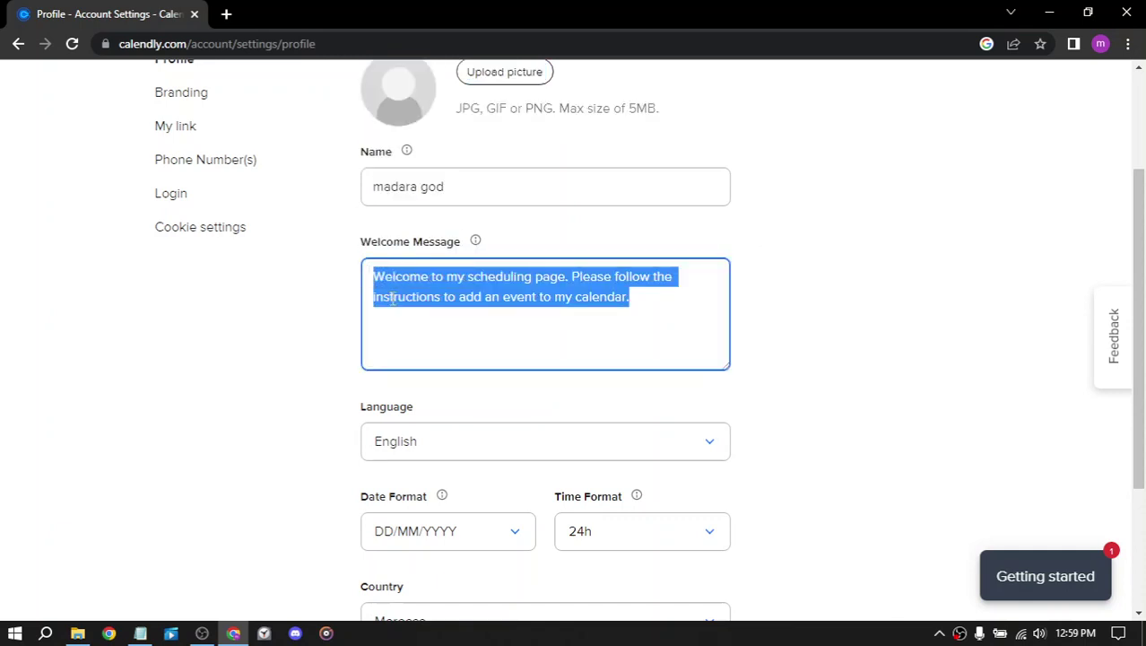
Replace the profile's welcome message with "HI" and save the profile changes.
text(HI)
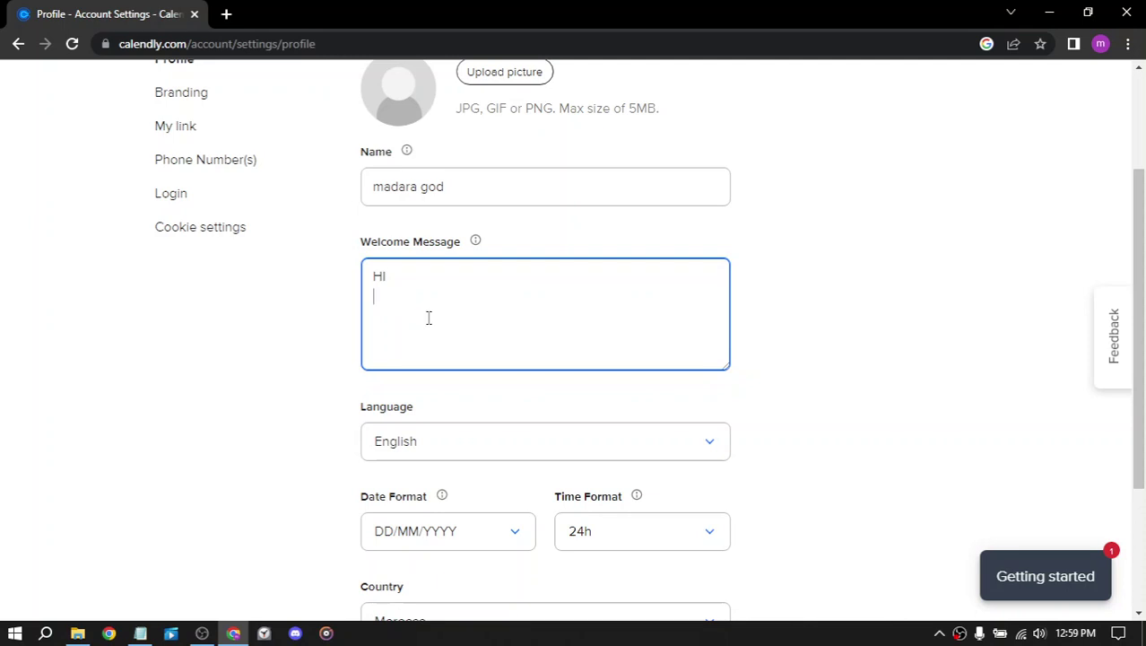
click(834, 332)
scroll(263, 320, down, 2)
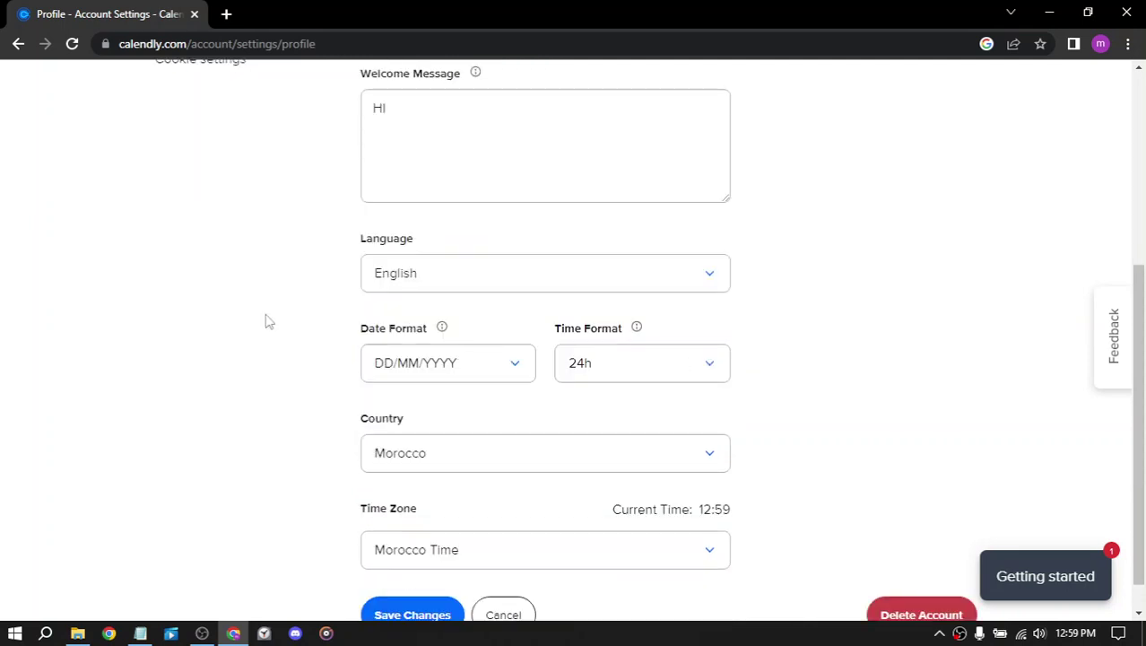
scroll(368, 314, down, 1)
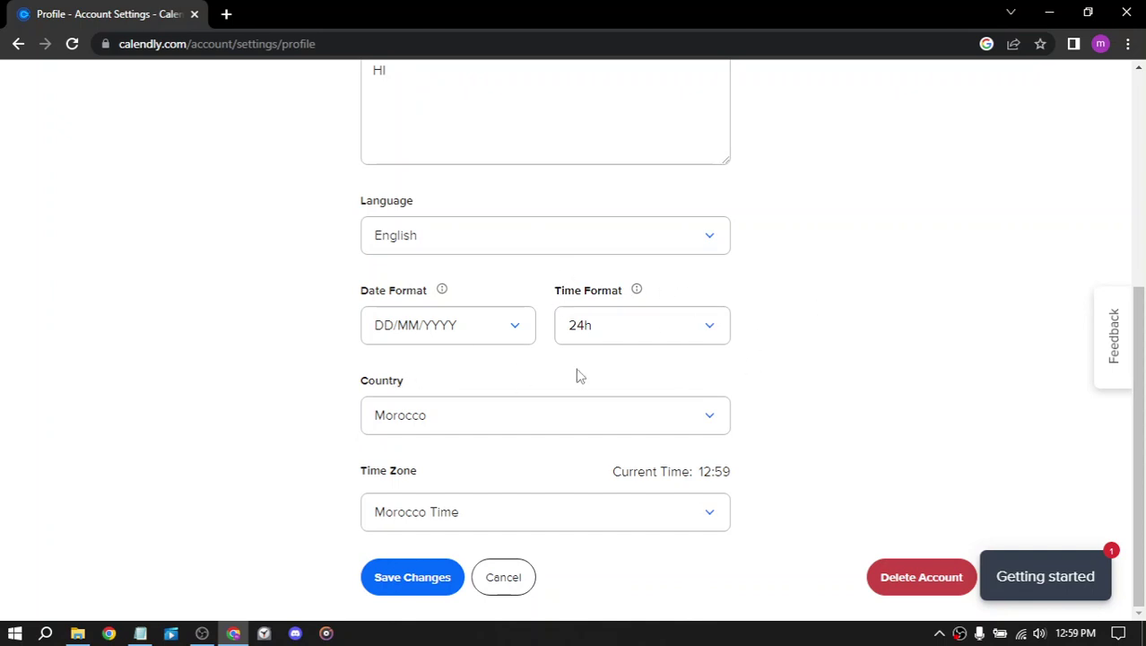
click(384, 574)
scroll(278, 399, up, 5)
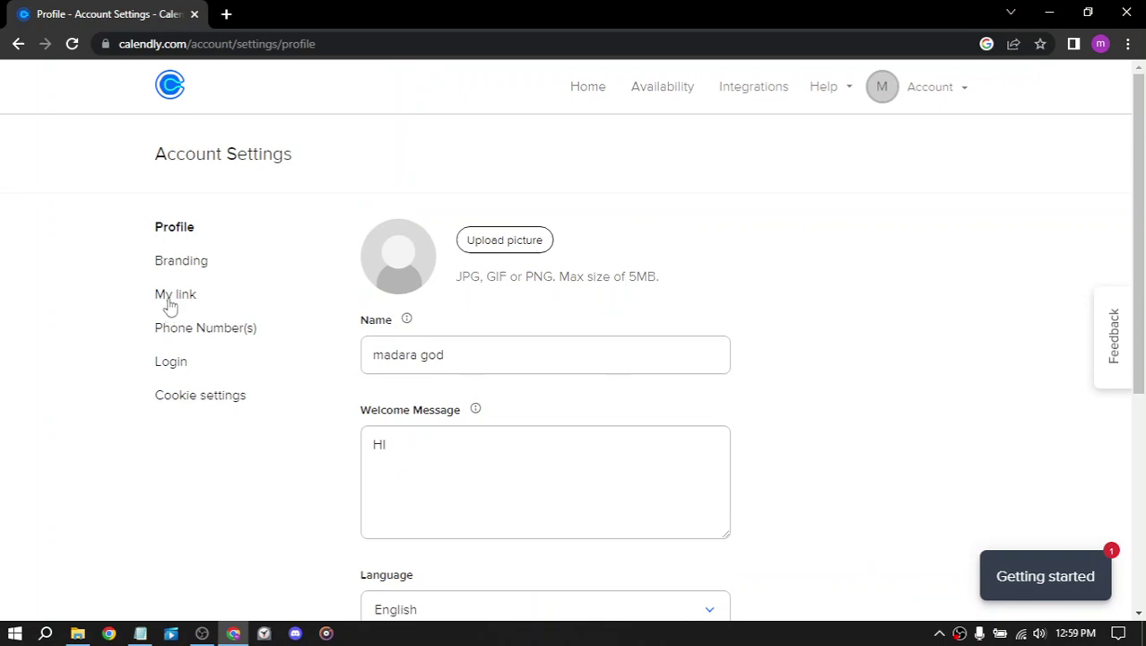
Leave the profile page and look through the Branding, My link, Phone Number(s) and Login account settings.
click(187, 272)
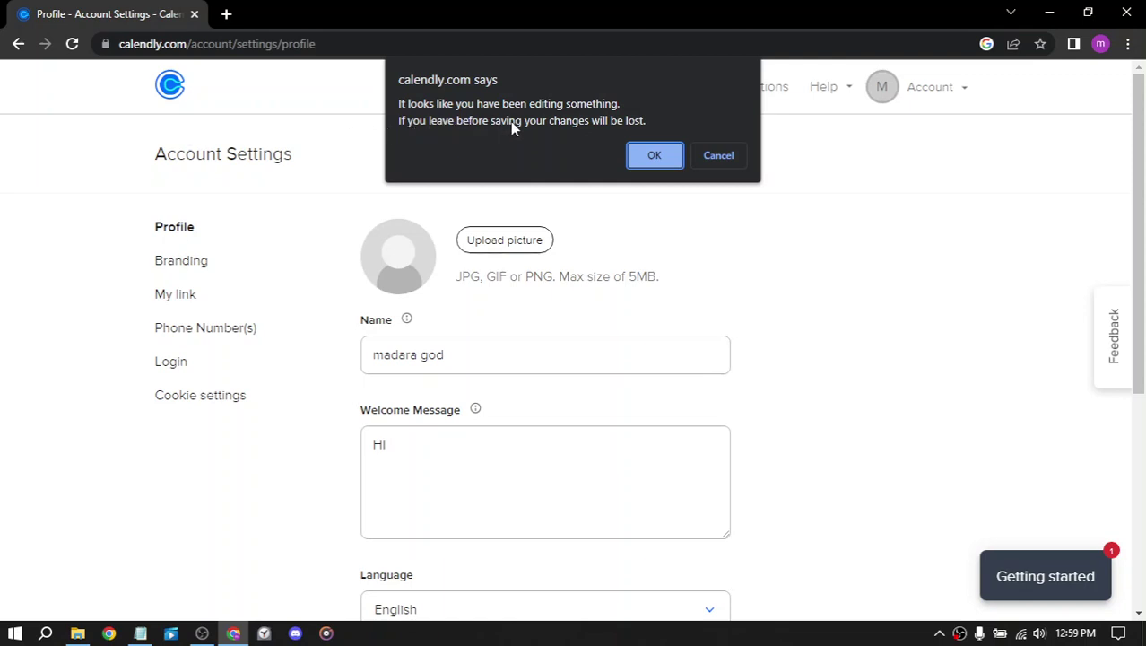
click(667, 162)
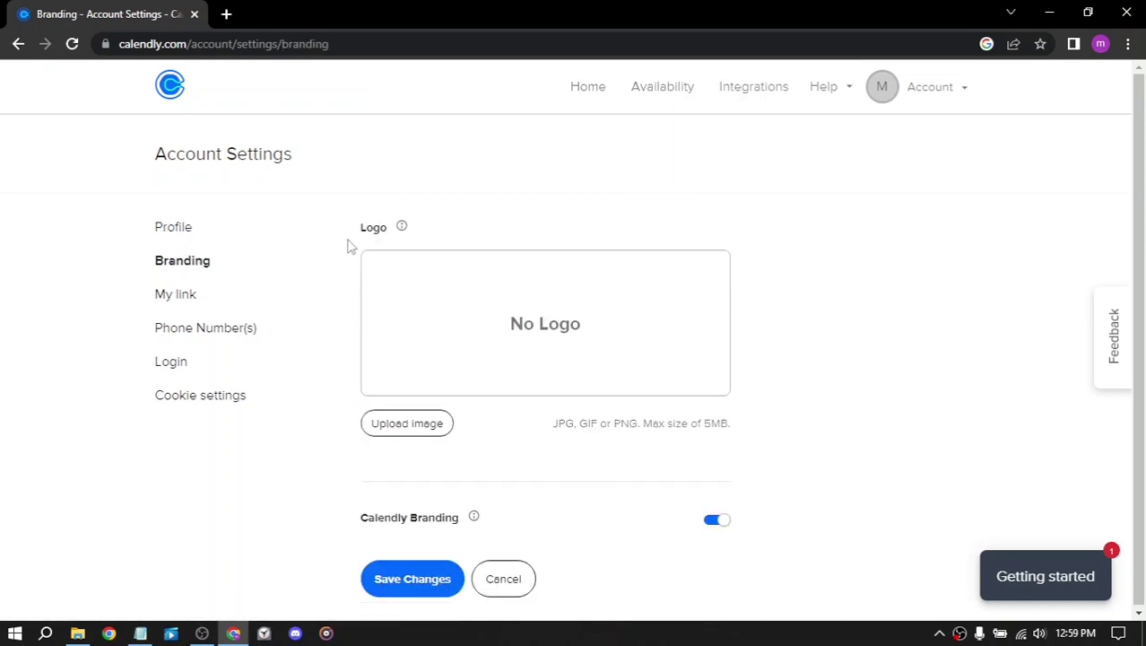
click(164, 299)
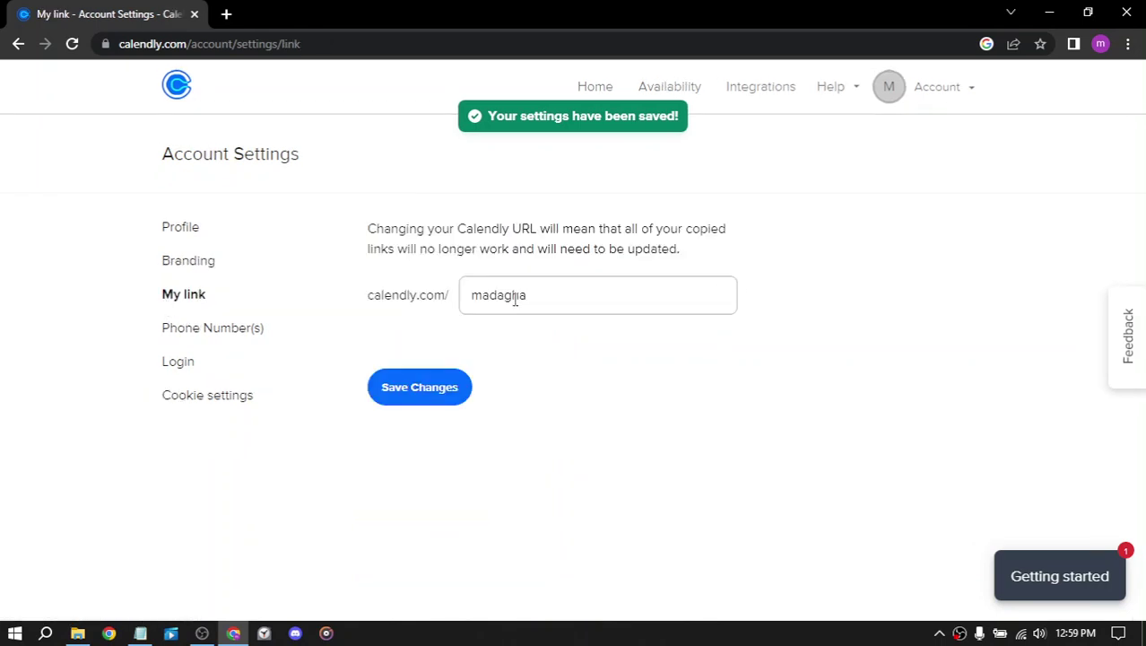
drag(366, 298, 605, 289)
click(235, 328)
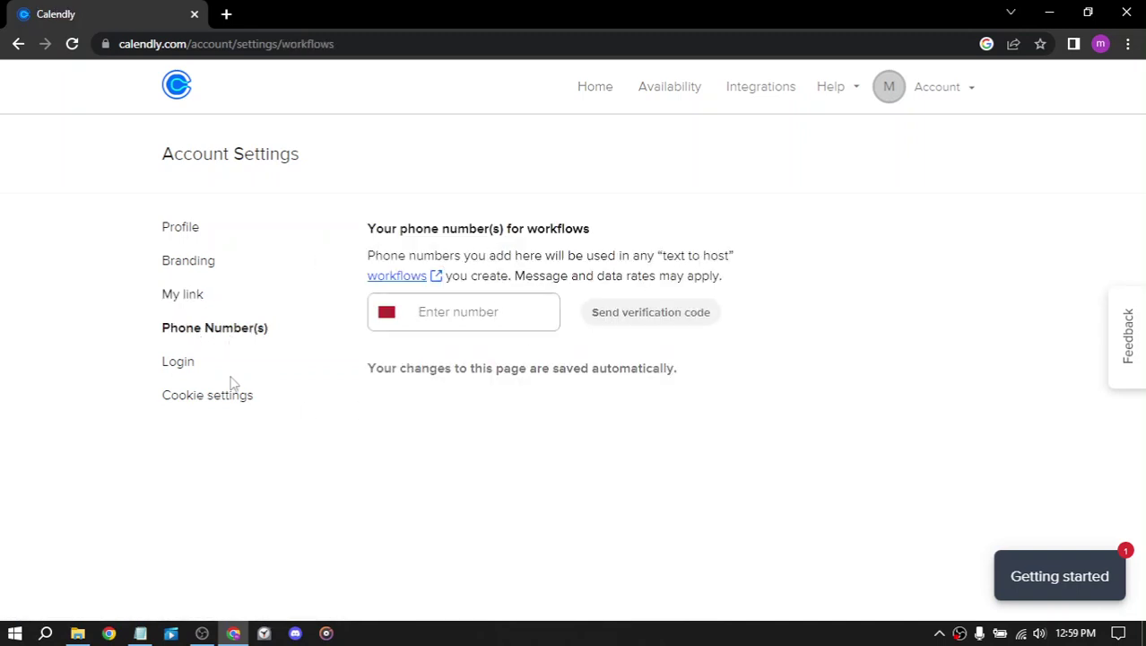
click(187, 366)
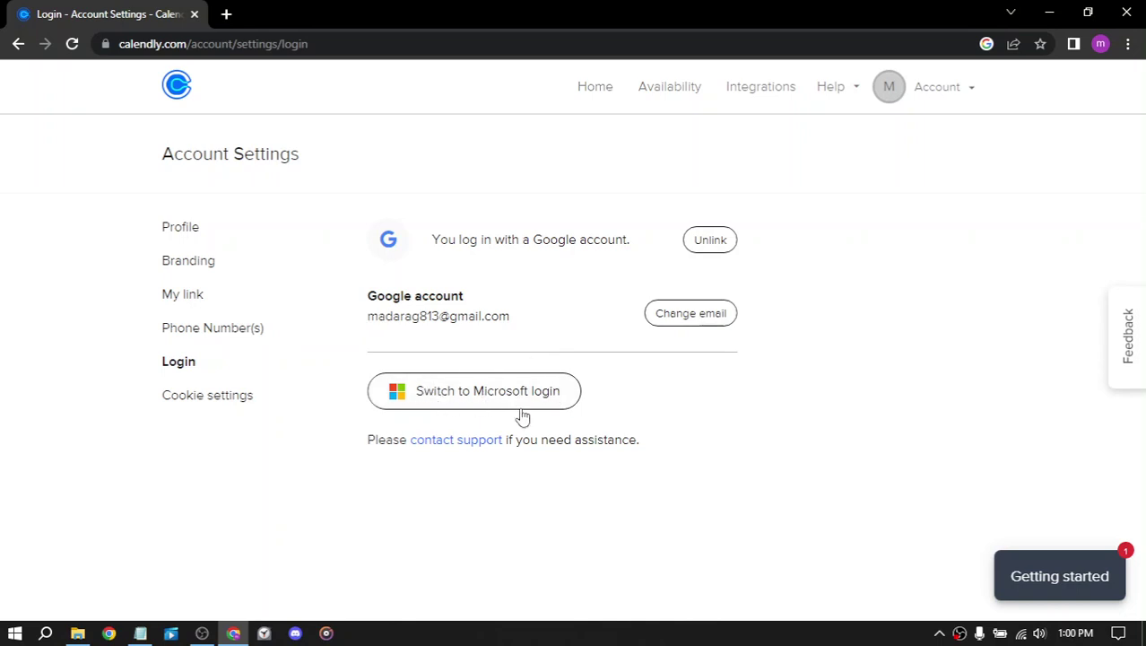
View the cookie consent preferences, close them without changes and return to the home page.
click(230, 397)
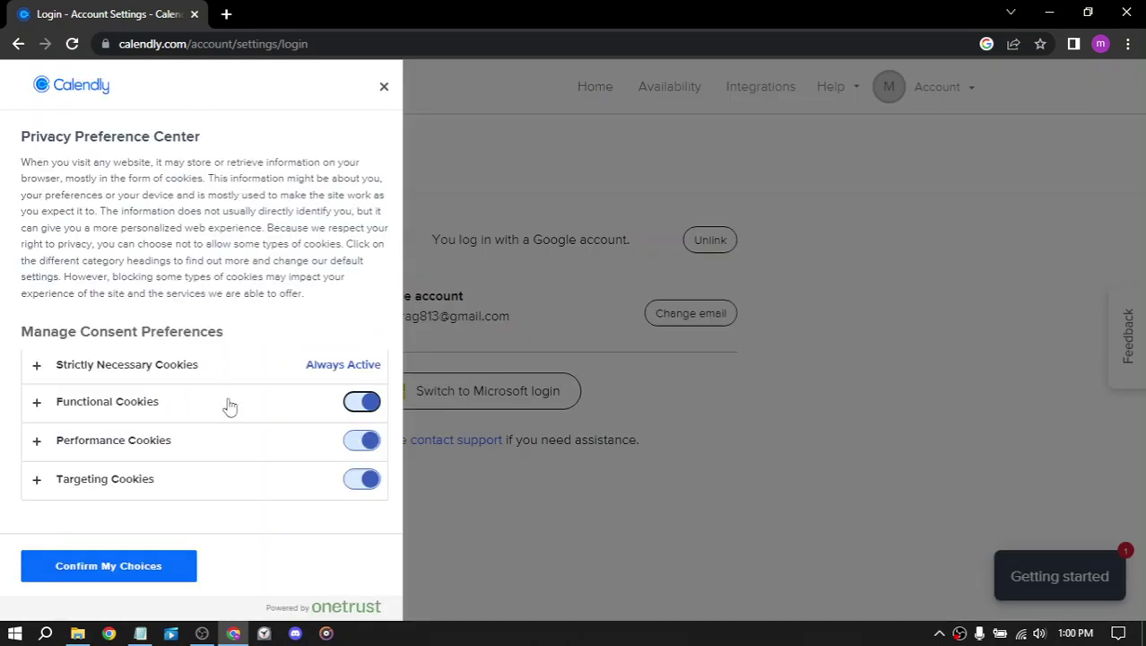
click(382, 93)
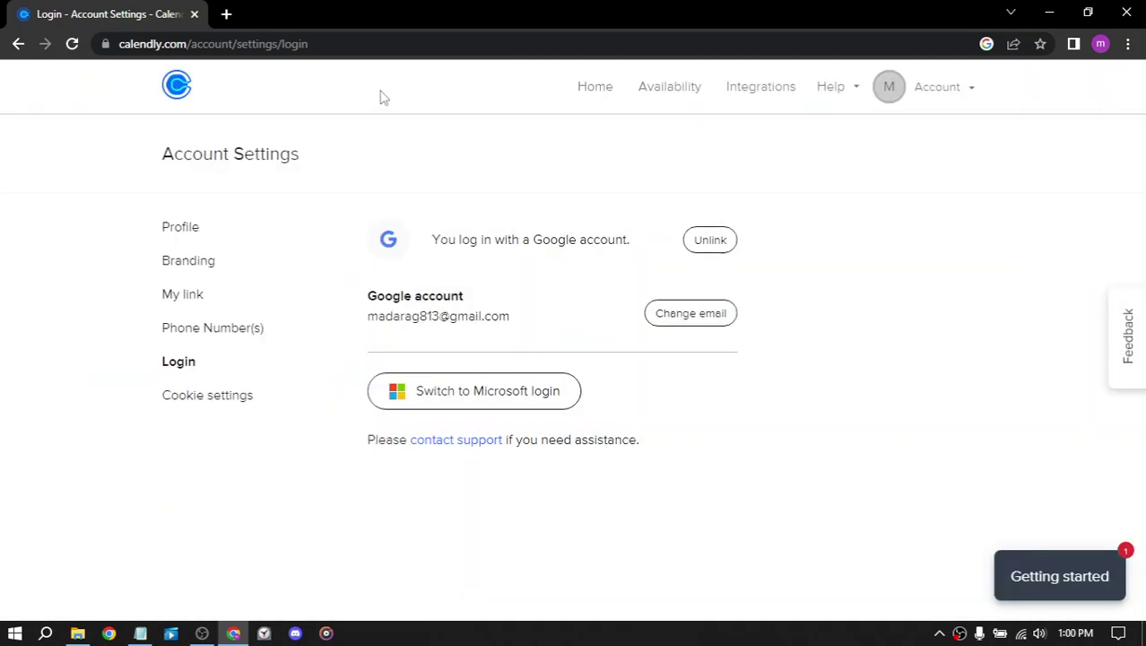
click(174, 95)
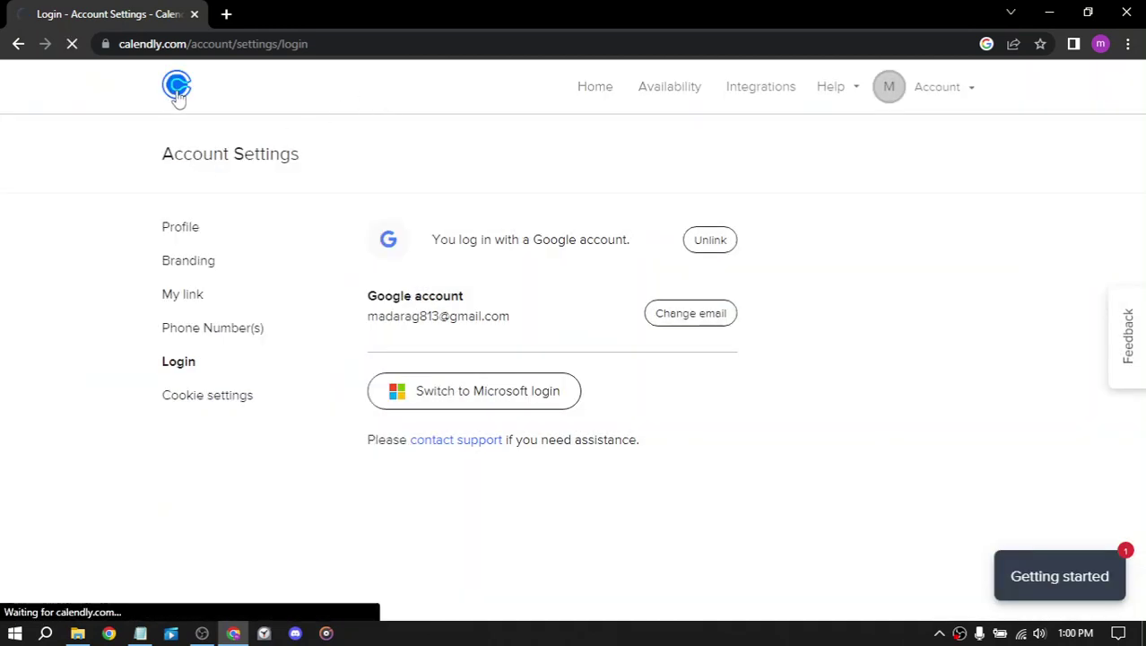